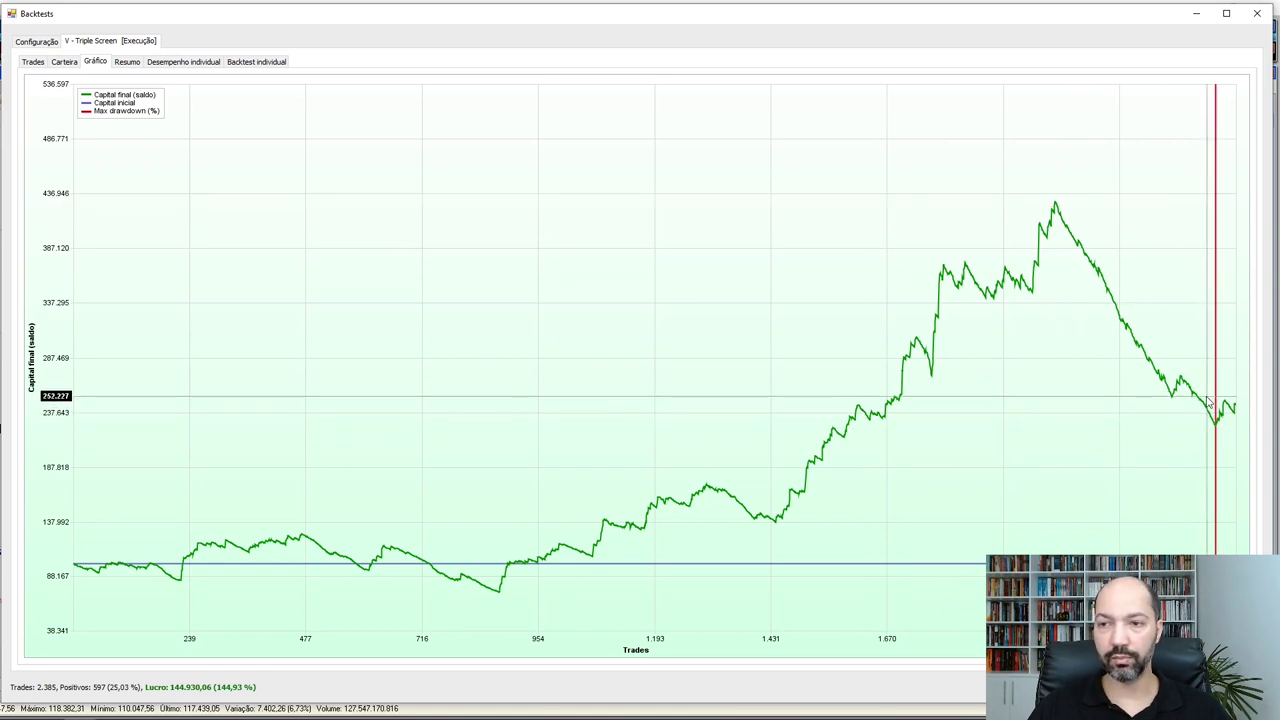
Examine the Triple Screen backtest summary for total trades, maximum drawdown, hit rate and payoff, comparing it with the capital curve
{"action": "left_click", "coordinate": [126, 62]}
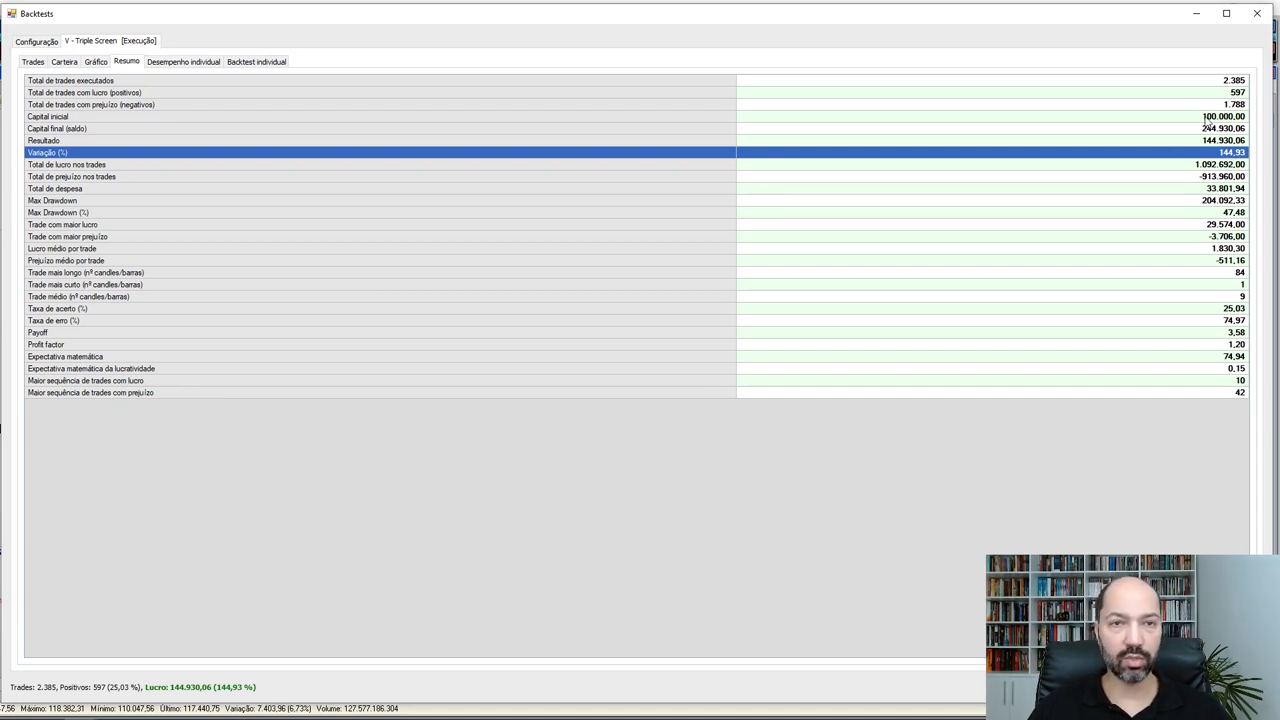
{"action": "left_click", "coordinate": [1222, 86]}
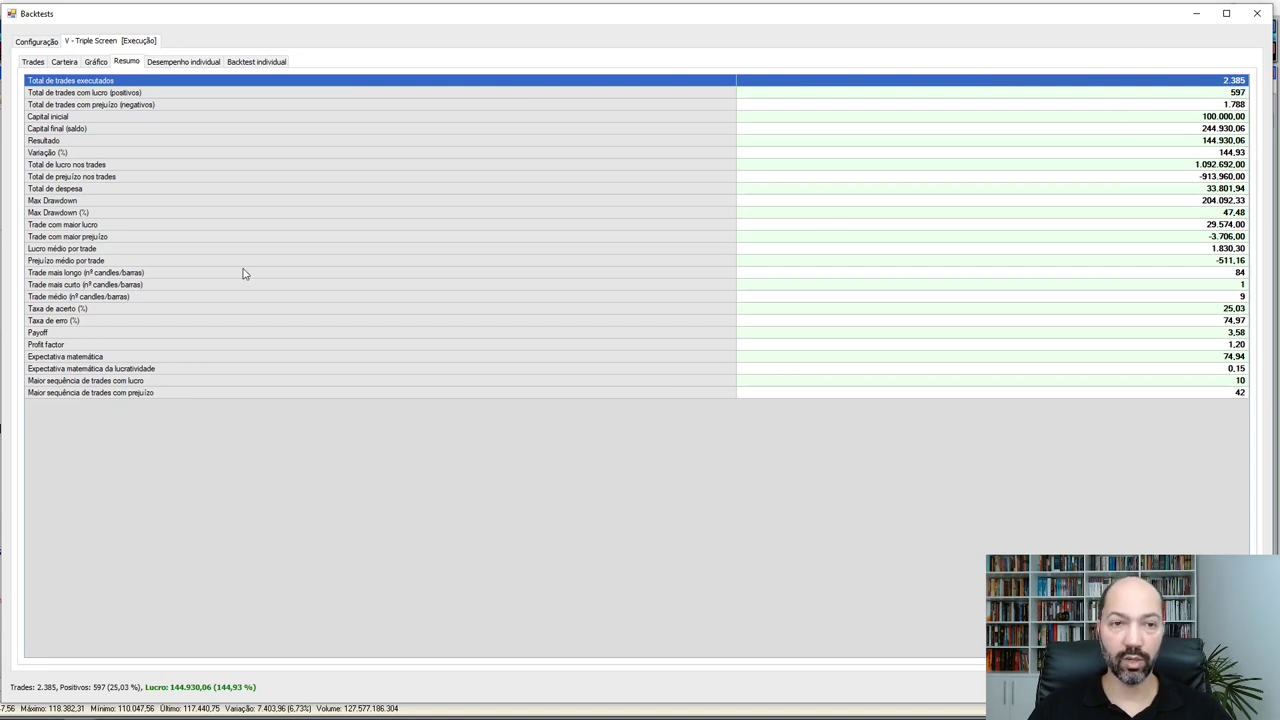
{"action": "left_click", "coordinate": [124, 213]}
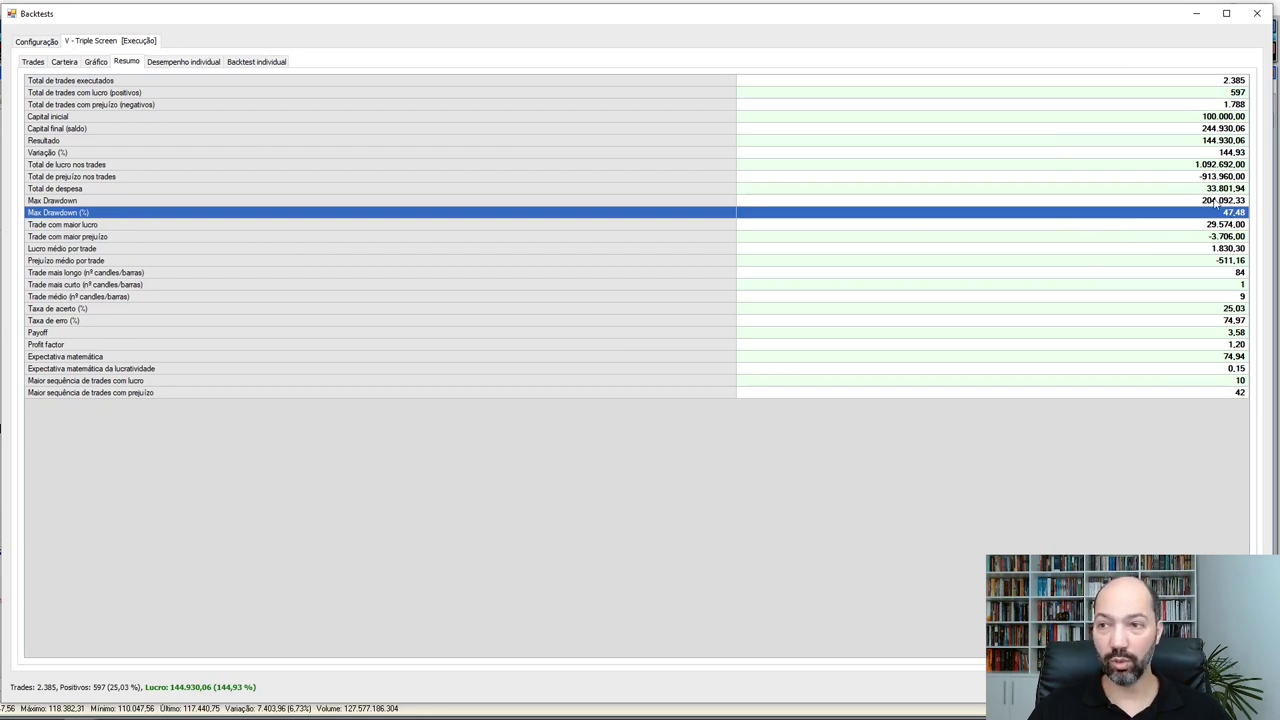
{"action": "left_click", "coordinate": [95, 62]}
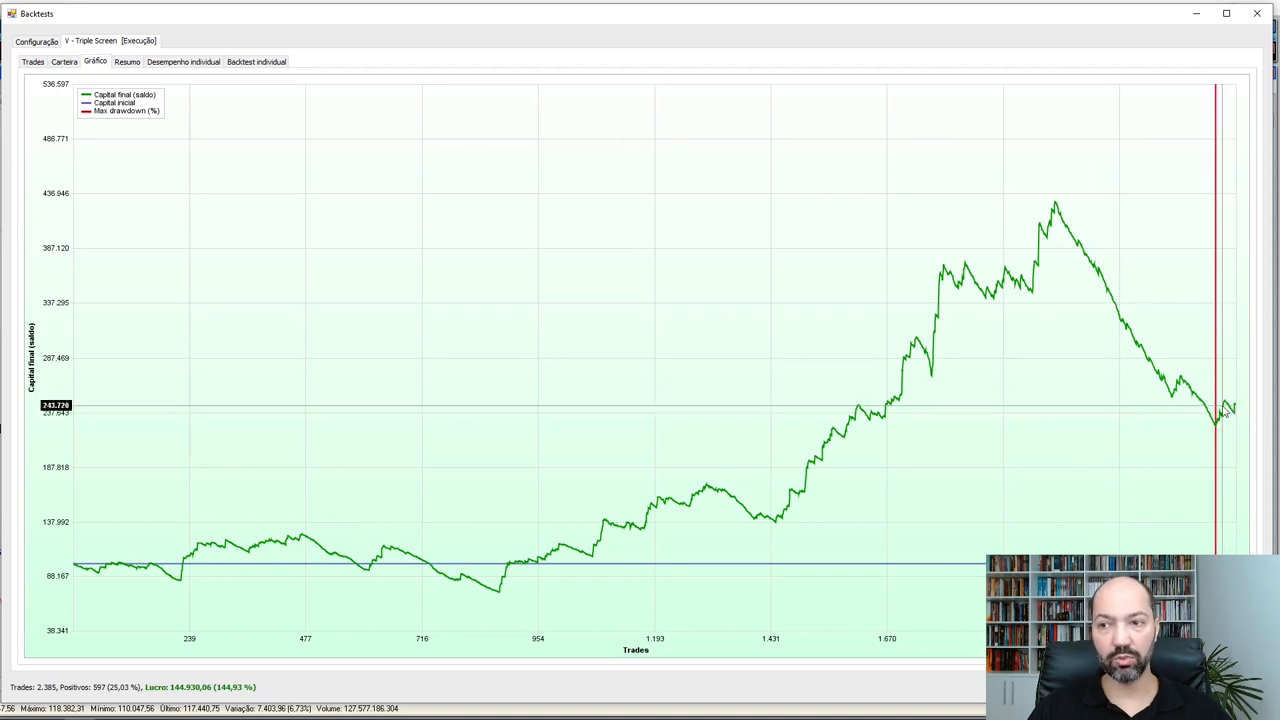
{"action": "left_click", "coordinate": [122, 62]}
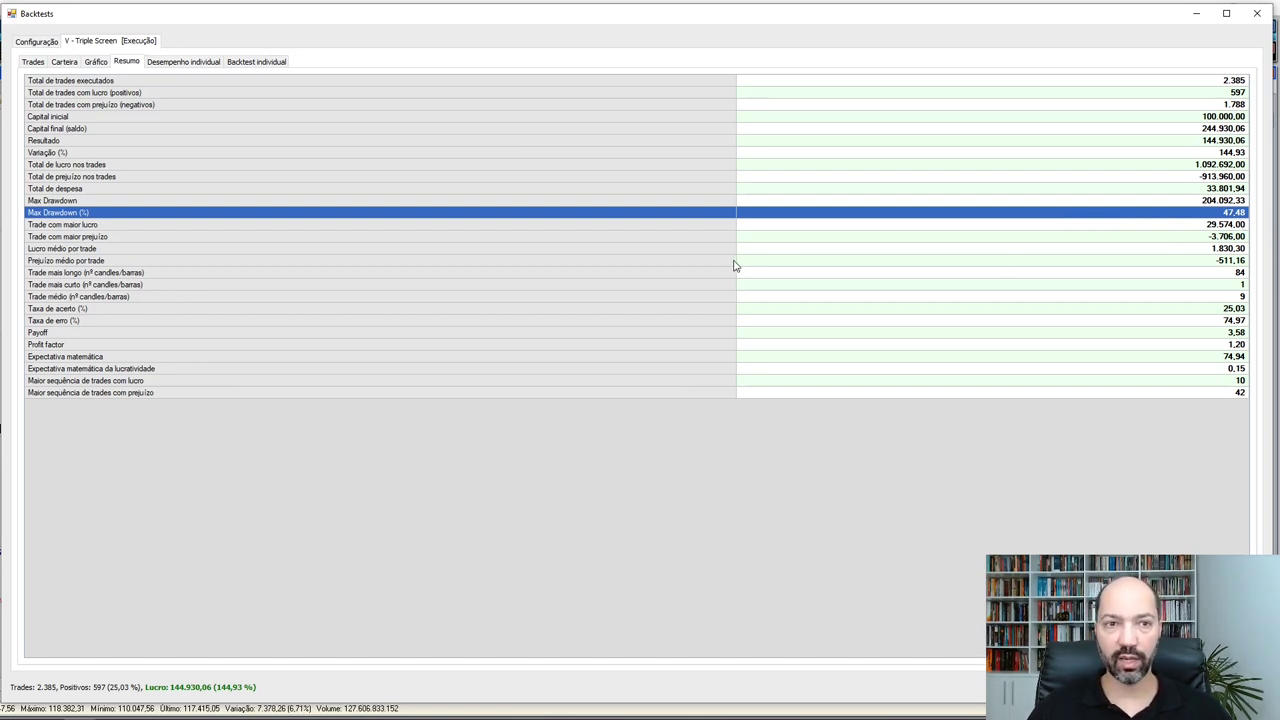
{"action": "left_click", "coordinate": [106, 310]}
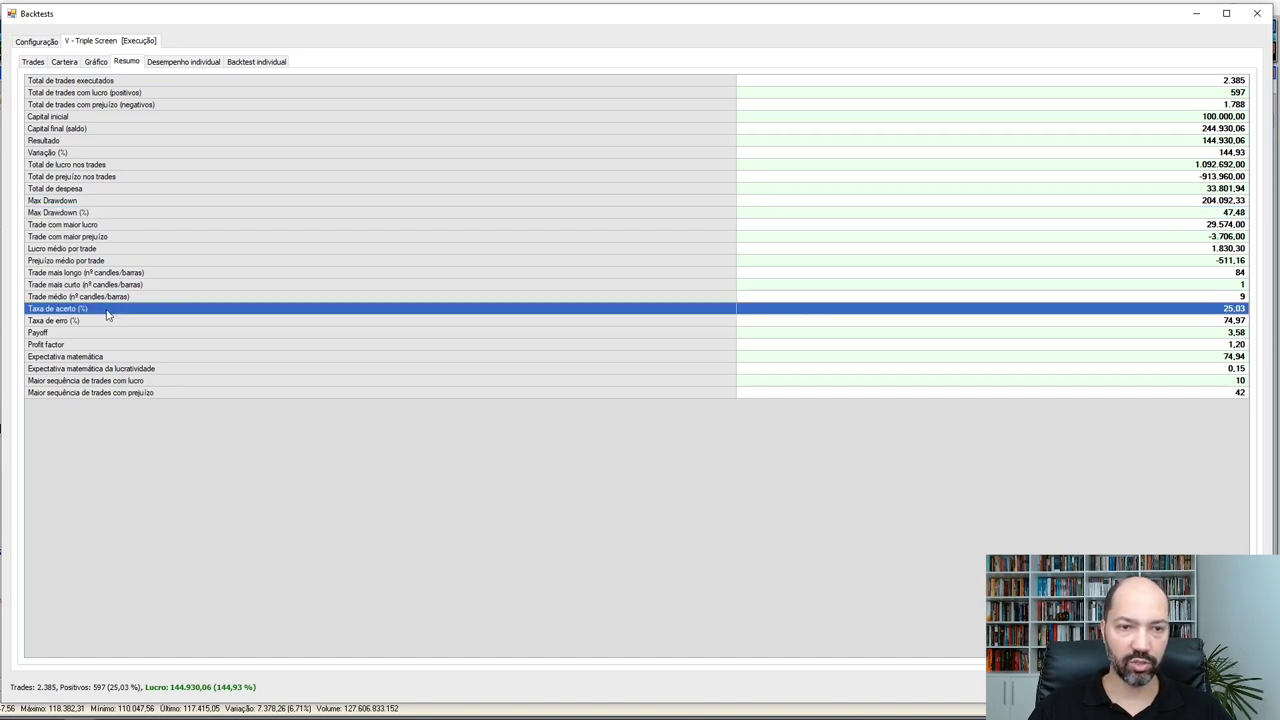
{"action": "left_click", "coordinate": [309, 336]}
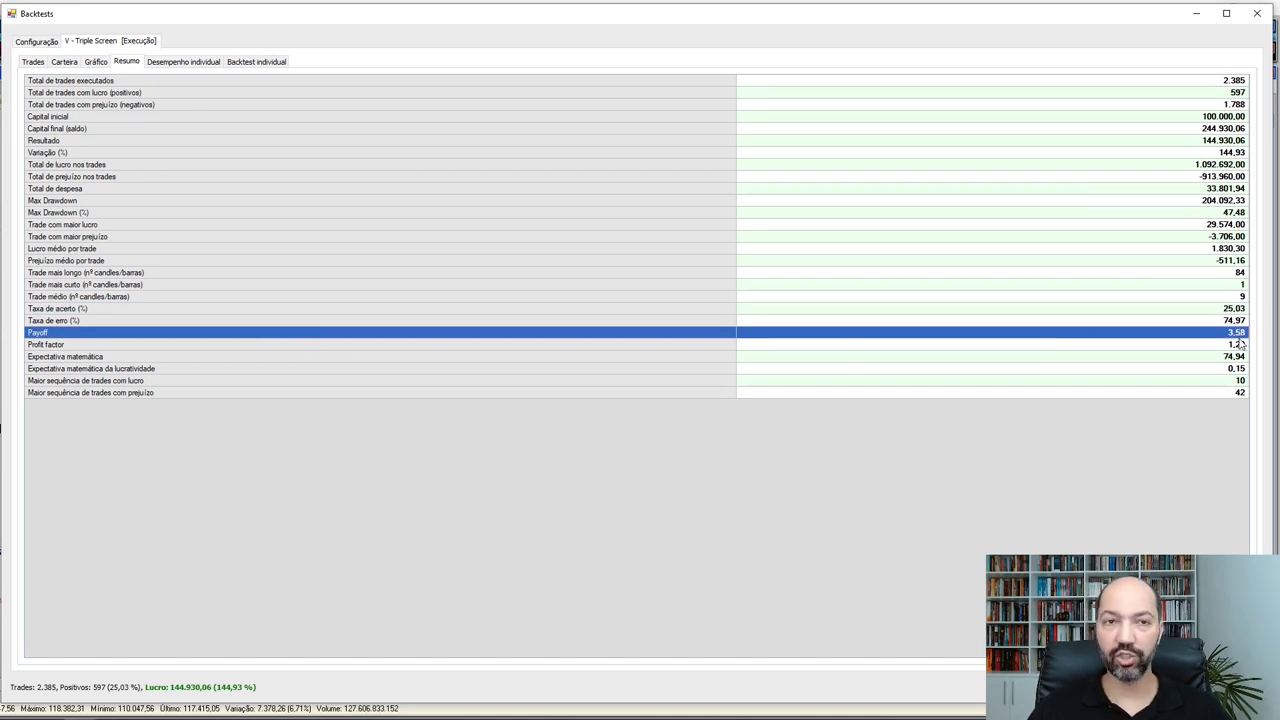
{"action": "left_click", "coordinate": [95, 62]}
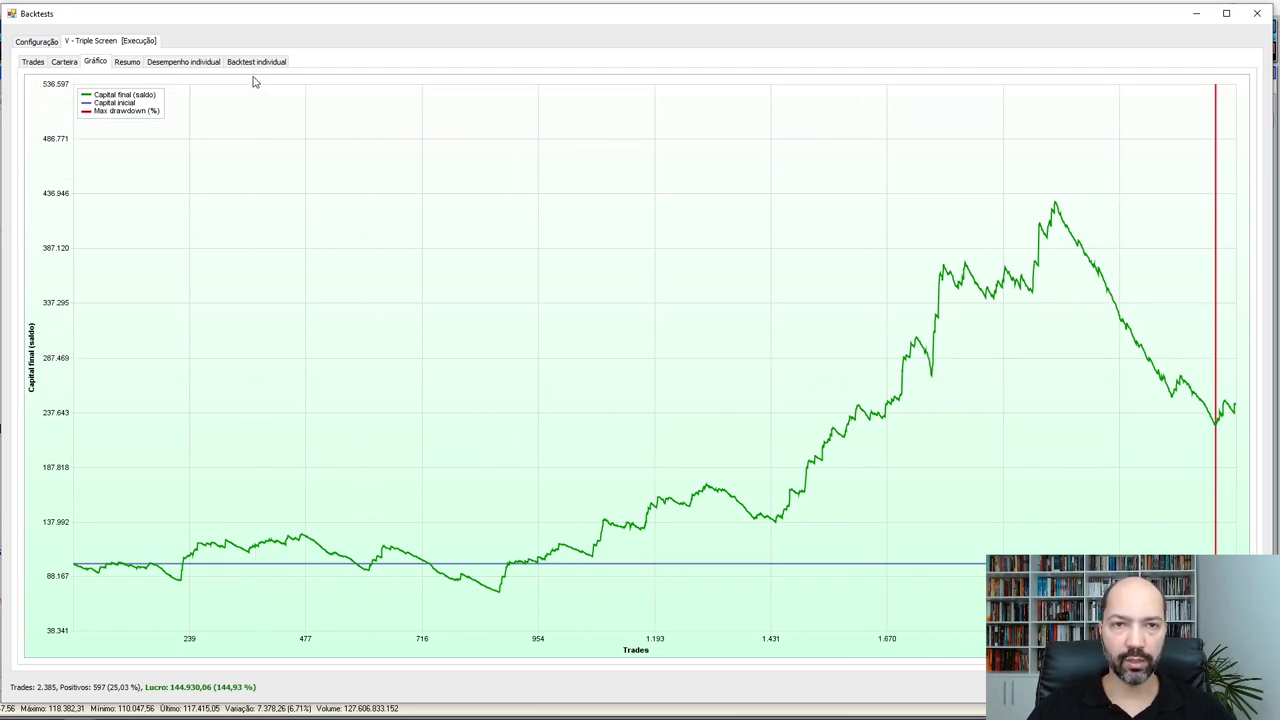
Change the exit setup of the V - Triple Screen backtest to "Triple Screen venda saída Force Index" and run it
{"action": "left_click", "coordinate": [35, 41]}
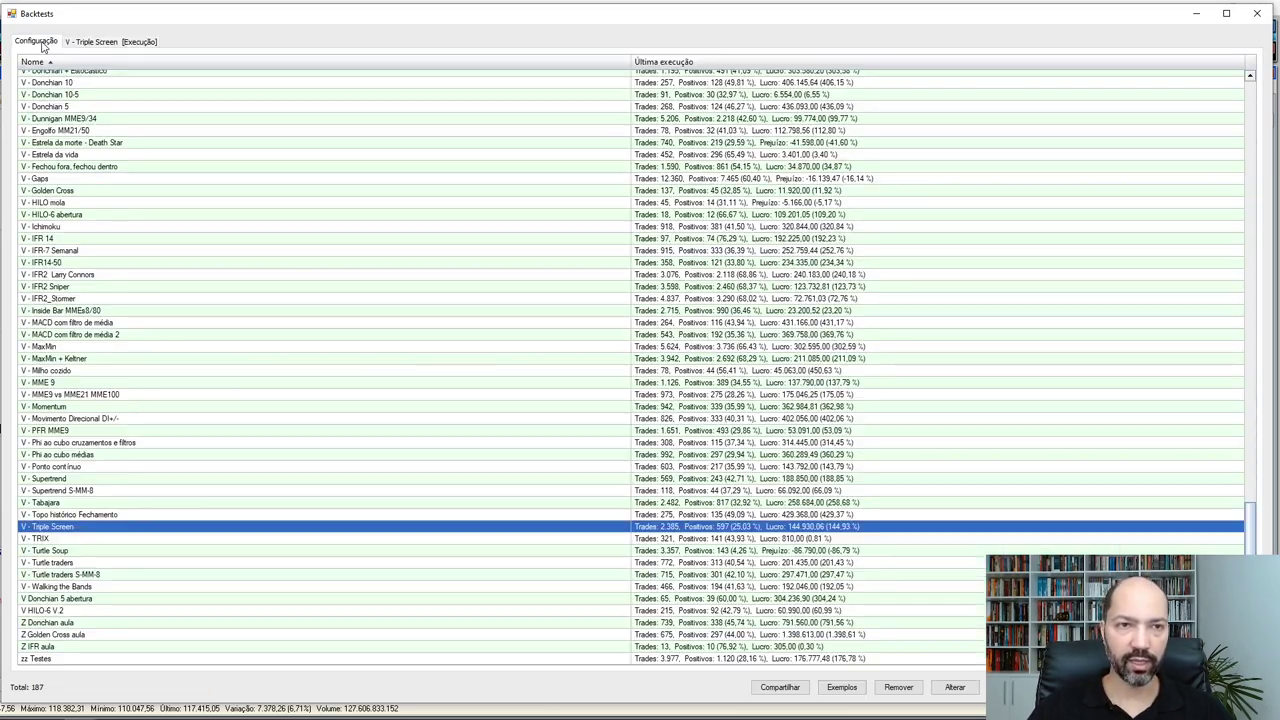
{"action": "left_click", "coordinate": [952, 689]}
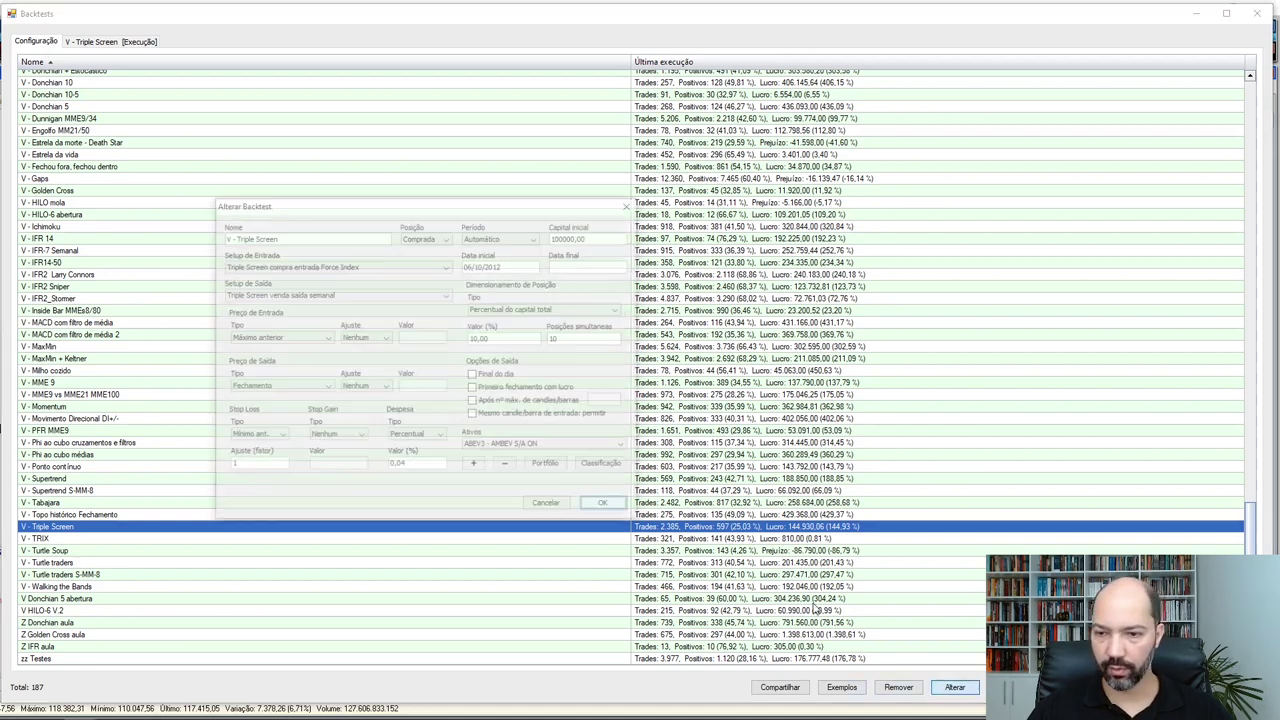
{"action": "left_click", "coordinate": [273, 295]}
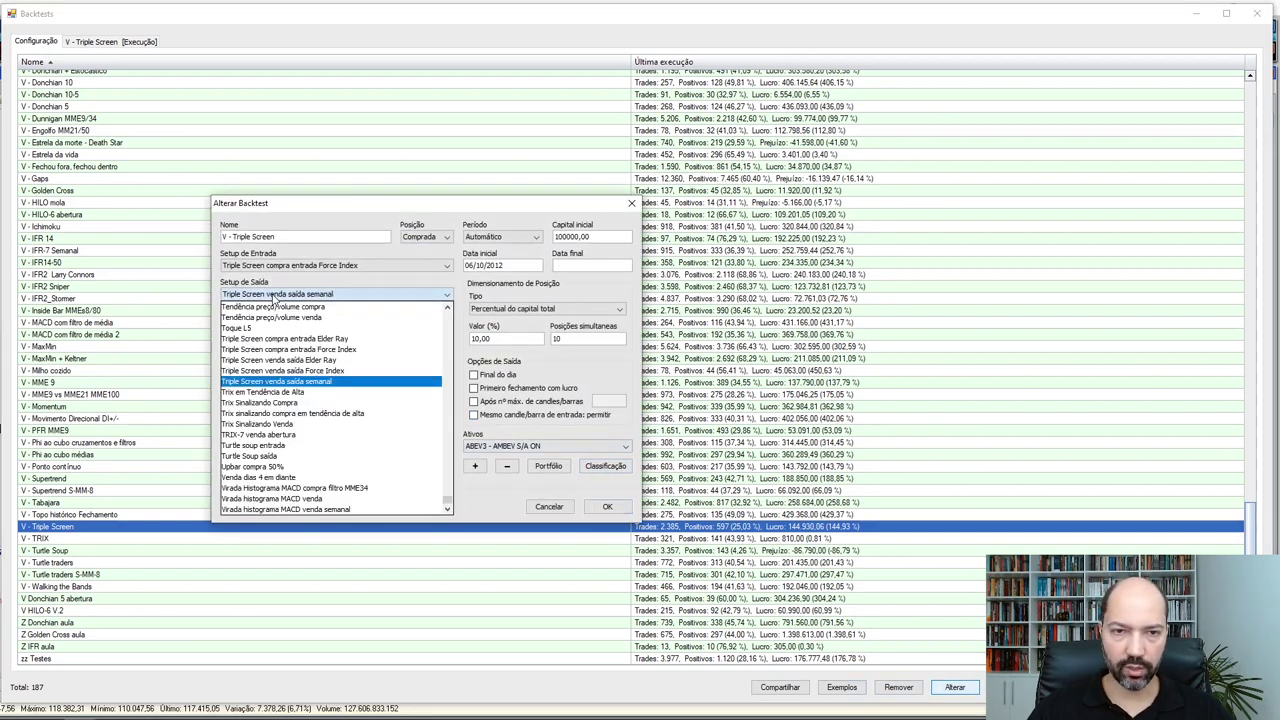
{"action": "left_click", "coordinate": [341, 373]}
{"action": "left_click", "coordinate": [606, 506]}
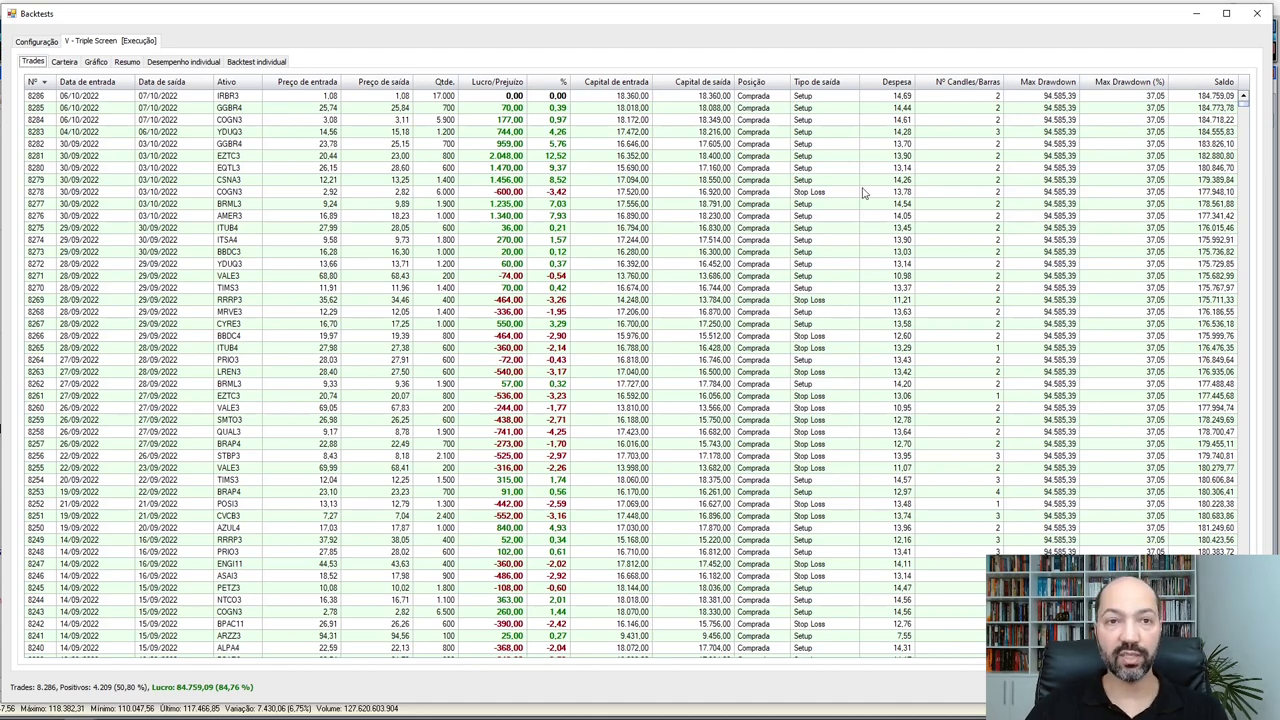
Open the CSNA3 chart from the individual backtest results and enlarge its window over the results table
{"action": "left_click", "coordinate": [261, 64]}
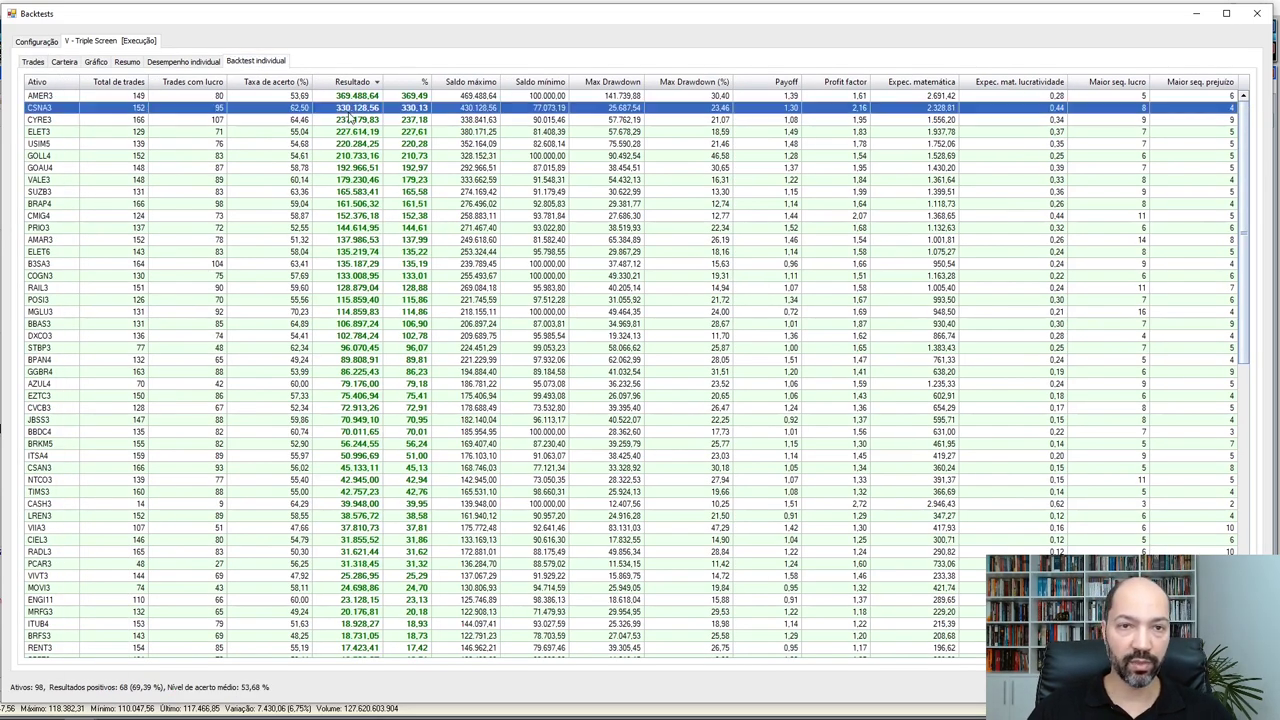
{"action": "left_click", "coordinate": [268, 118]}
{"action": "double_click", "coordinate": [268, 107]}
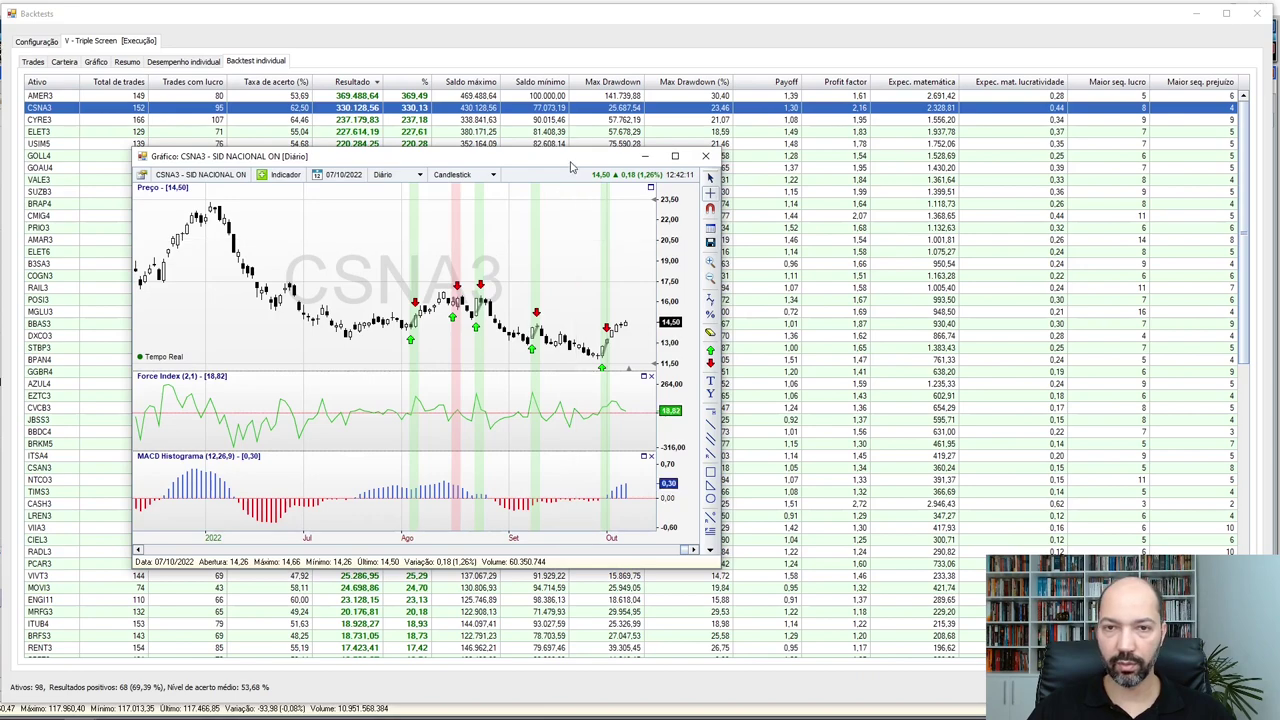
{"action": "left_click_drag", "start_coordinate": [572, 78], "coordinate": [1025, 47]}
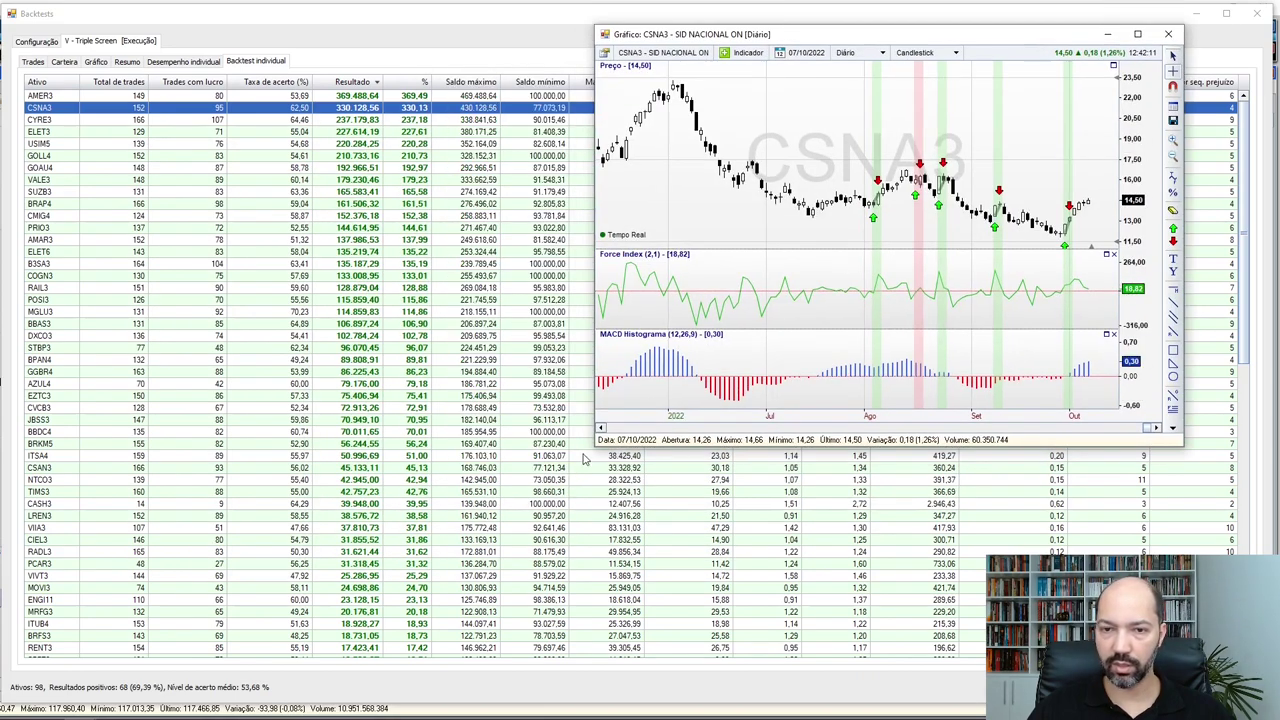
{"action": "left_click_drag", "start_coordinate": [588, 452], "coordinate": [54, 686]}
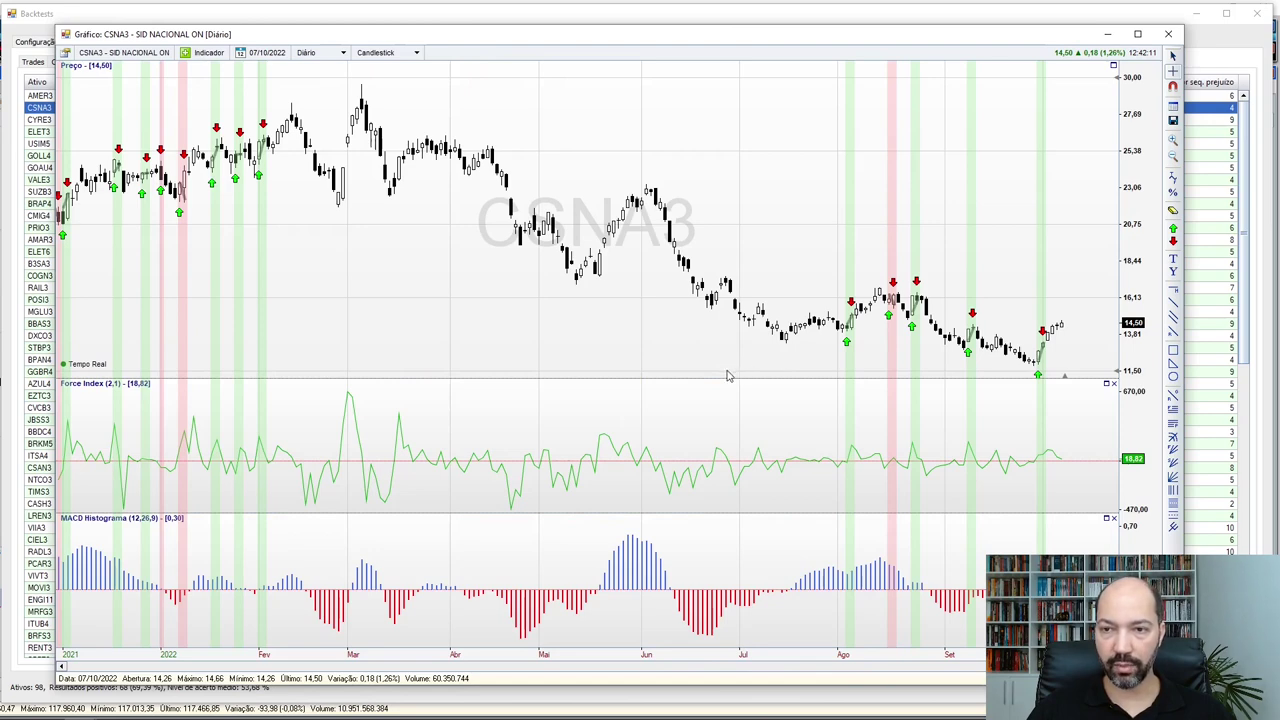
Remove the MACD Histogram indicator from the CSNA3 chart, keeping the price and Force Index panes around the August and September trades
{"action": "scroll", "coordinate": [791, 263], "scroll_direction": "up", "scroll_amount": 3}
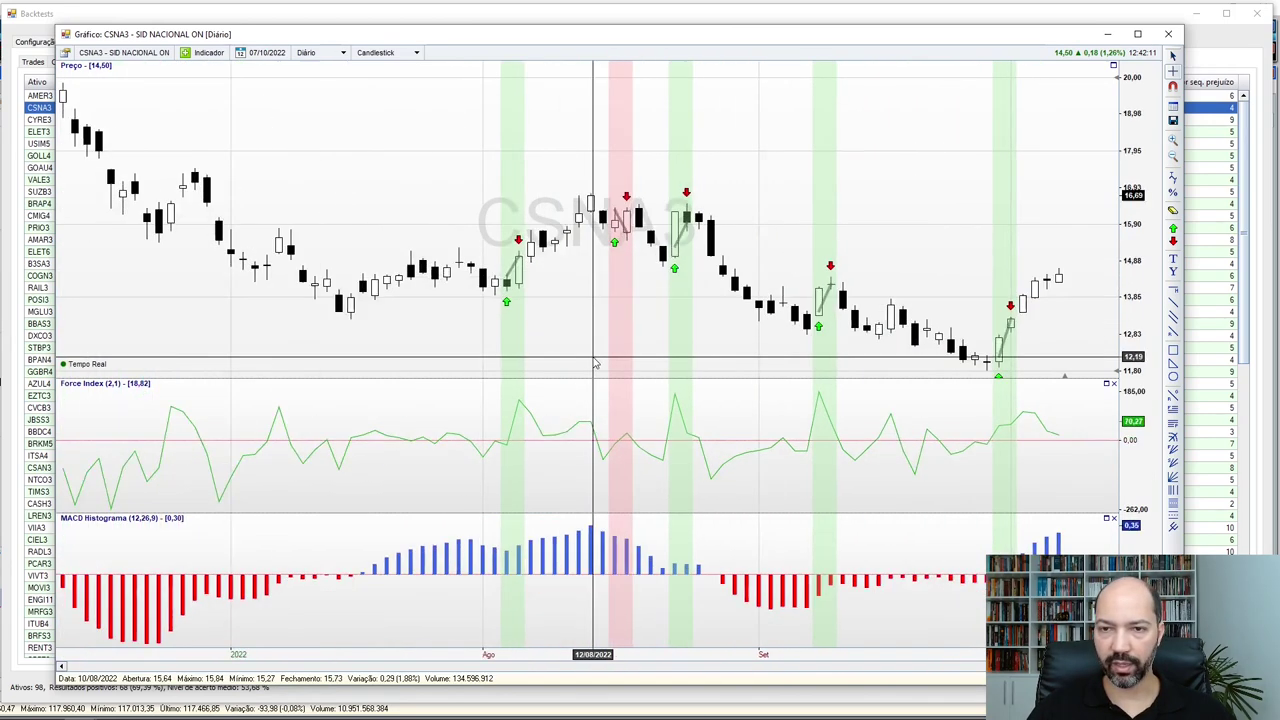
{"action": "scroll", "coordinate": [594, 365], "scroll_direction": "up", "scroll_amount": 1}
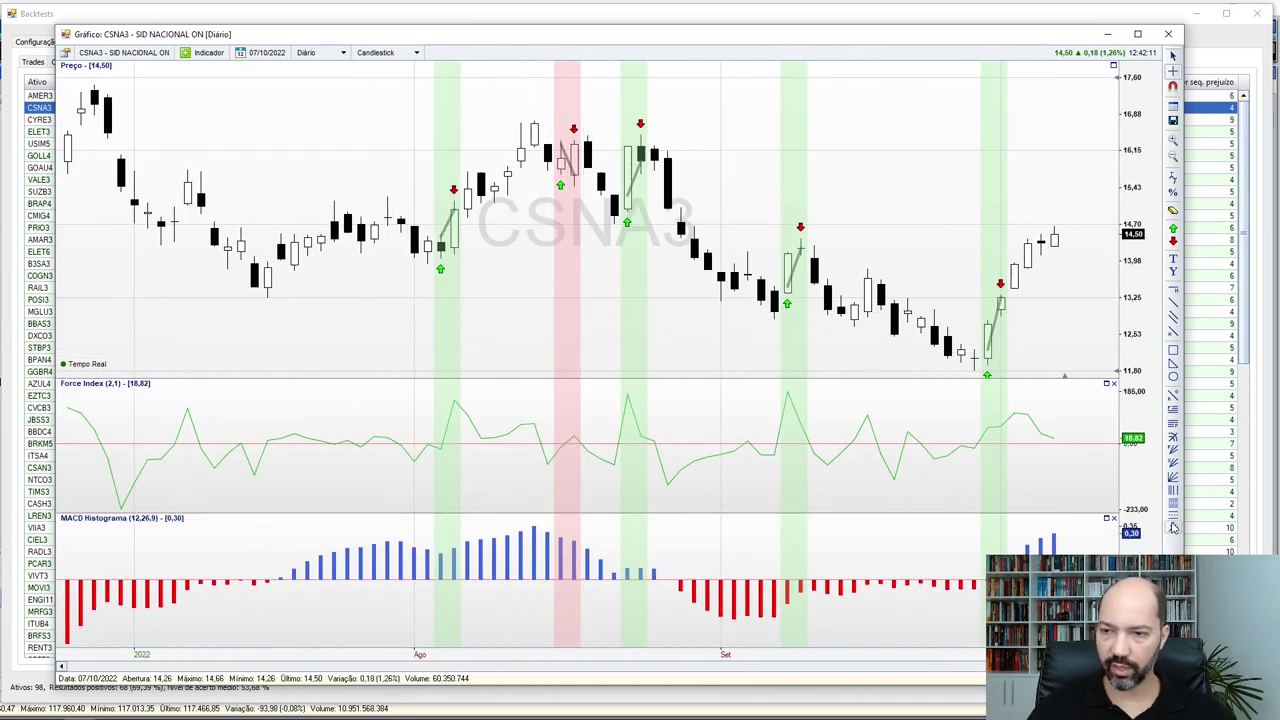
{"action": "left_click", "coordinate": [1113, 518]}
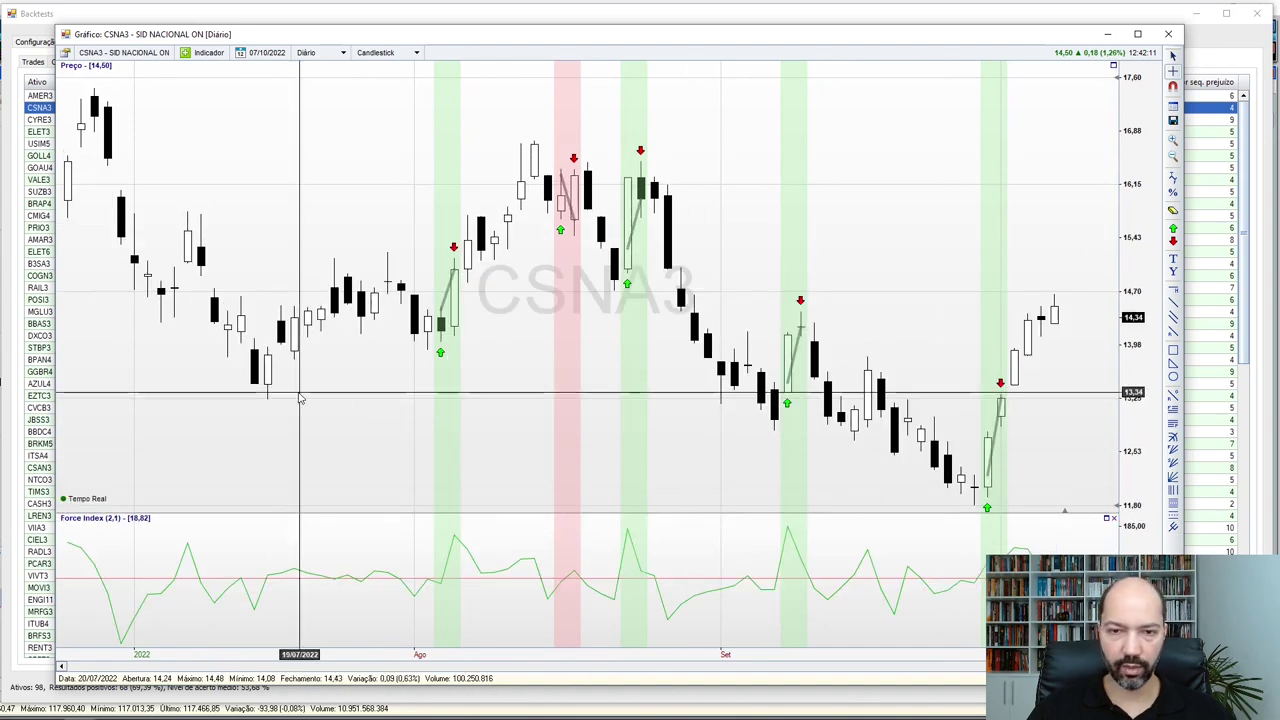
{"action": "left_click_drag", "start_coordinate": [298, 397], "coordinate": [455, 405]}
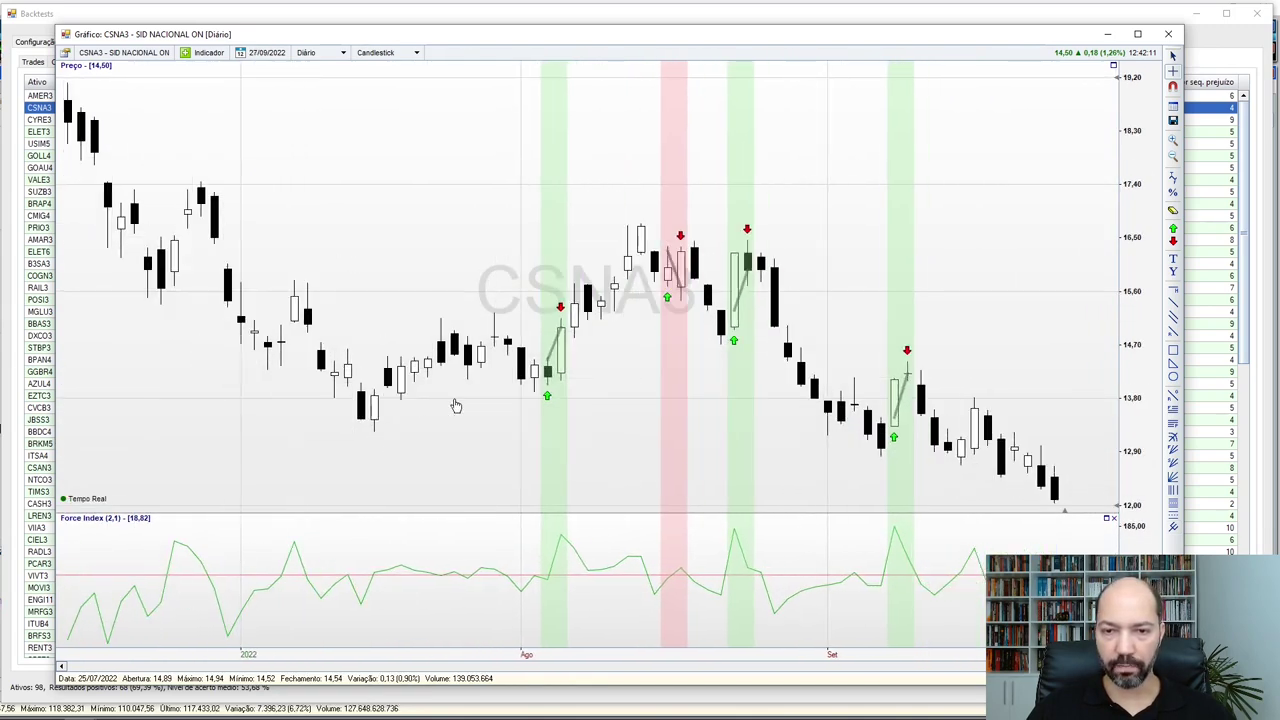
{"action": "left_click_drag", "start_coordinate": [546, 452], "coordinate": [530, 412]}
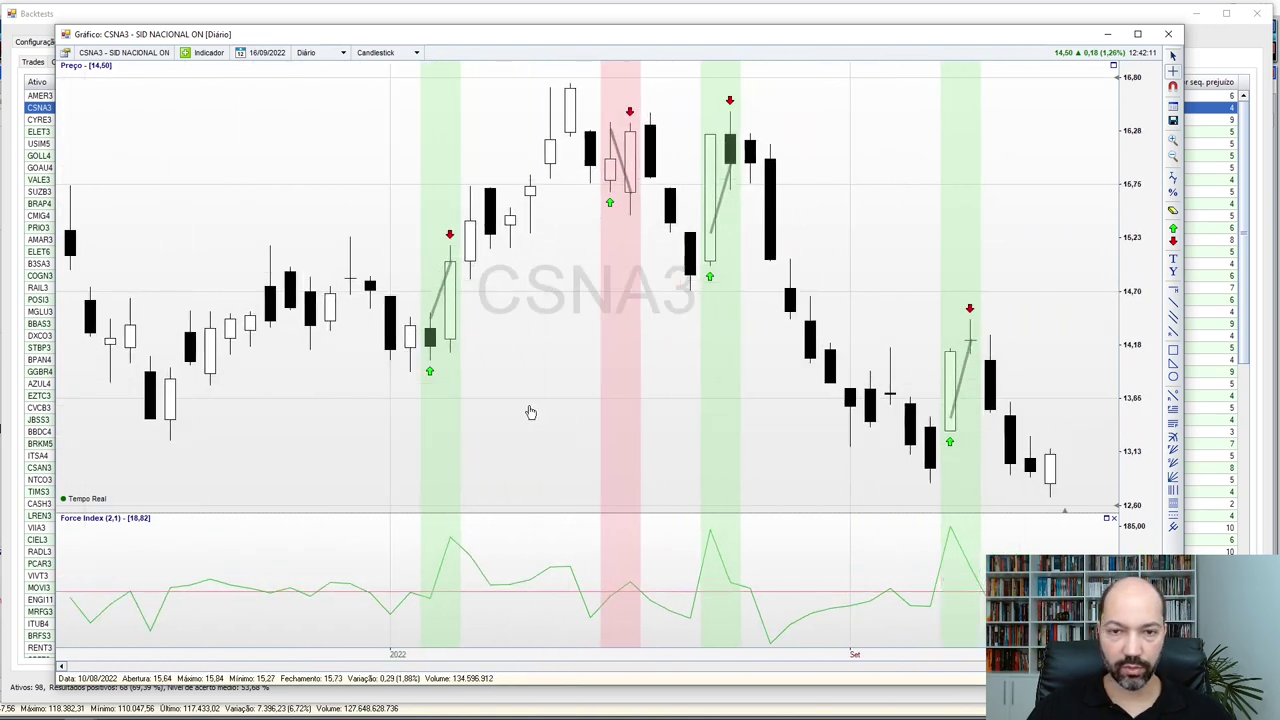
Compare the CSNA3 entries and exits in August and September 2022 with the Force Index line, and close the chart
{"action": "mouse_move", "coordinate": [394, 626]}
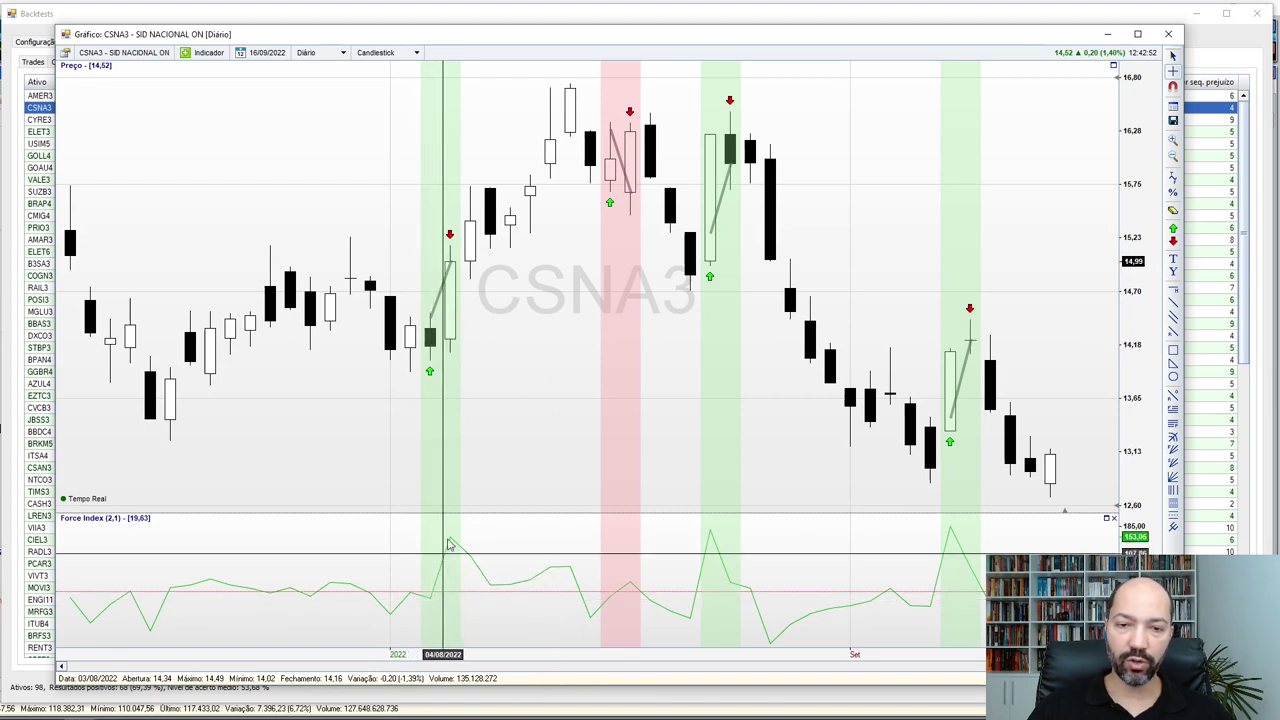
{"action": "mouse_move", "coordinate": [451, 540]}
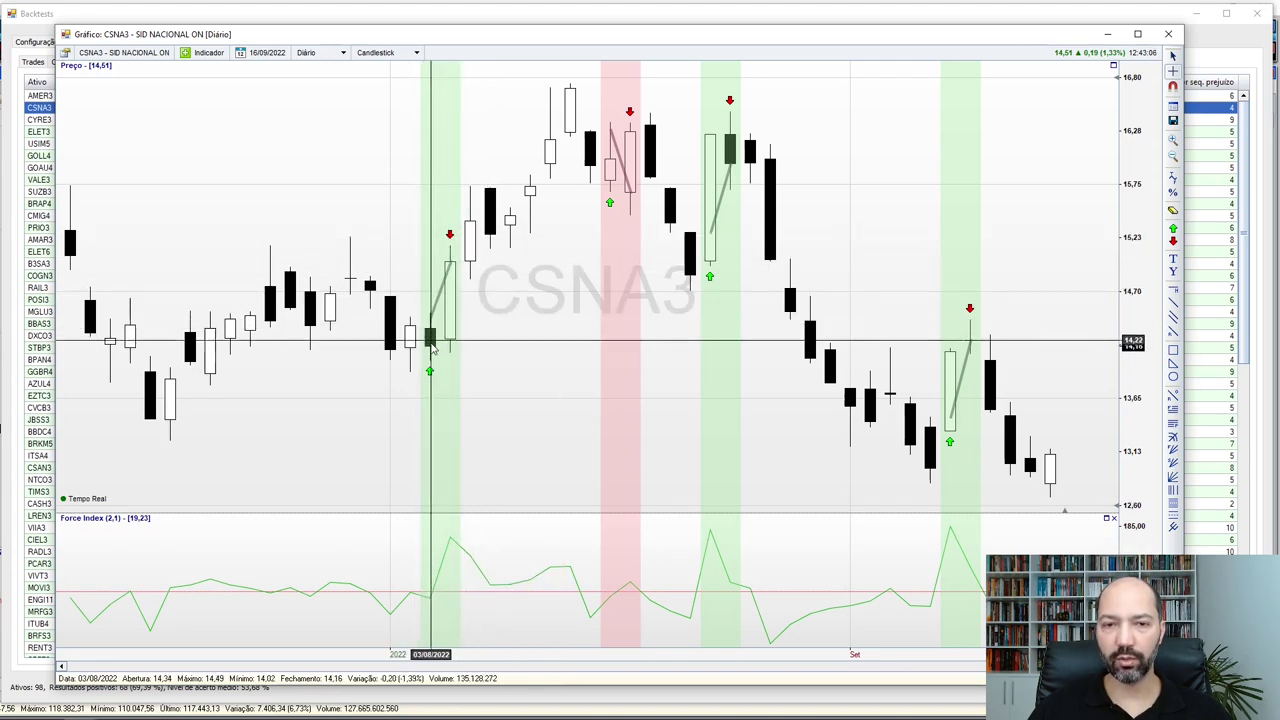
{"action": "mouse_move", "coordinate": [432, 347]}
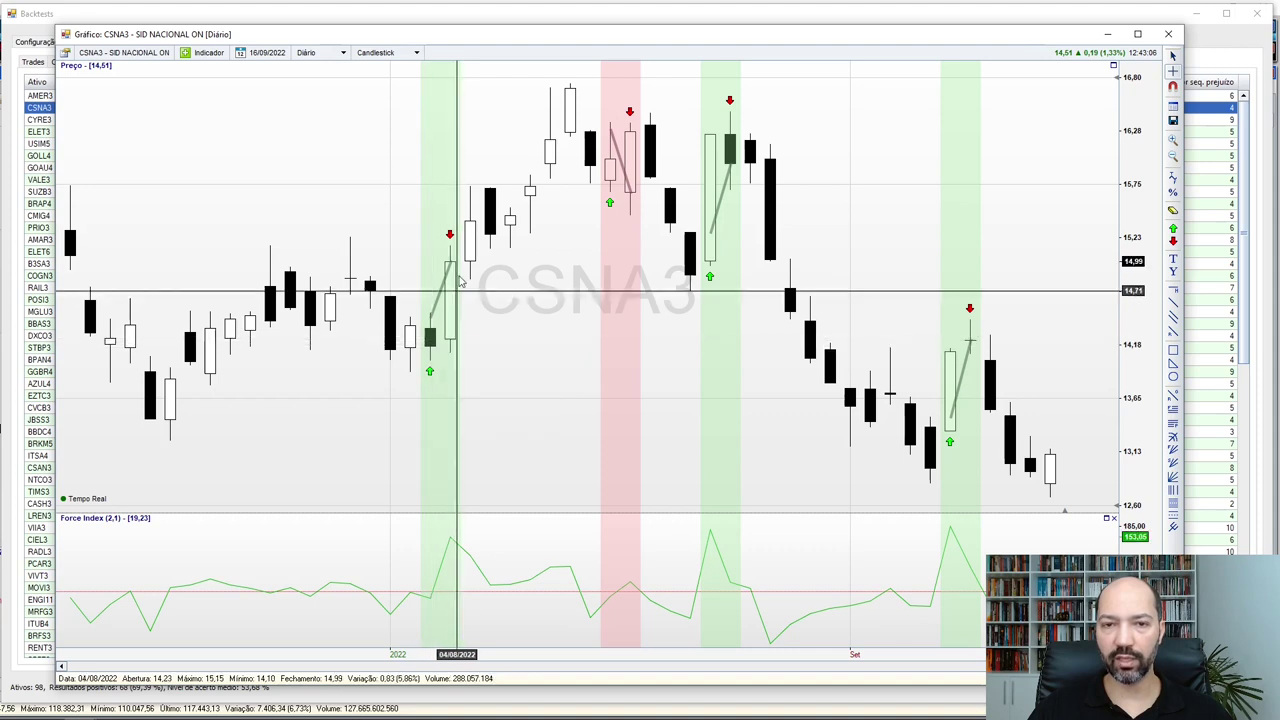
{"action": "mouse_move", "coordinate": [466, 270]}
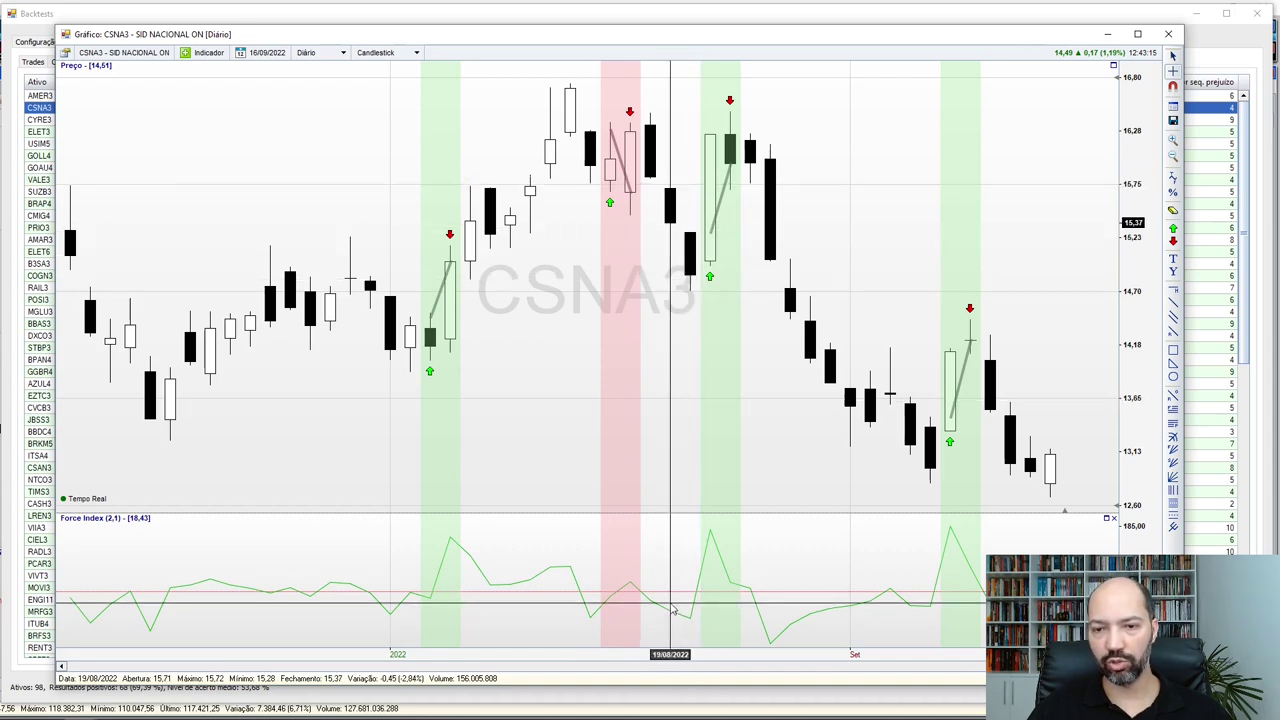
{"action": "mouse_move", "coordinate": [695, 627]}
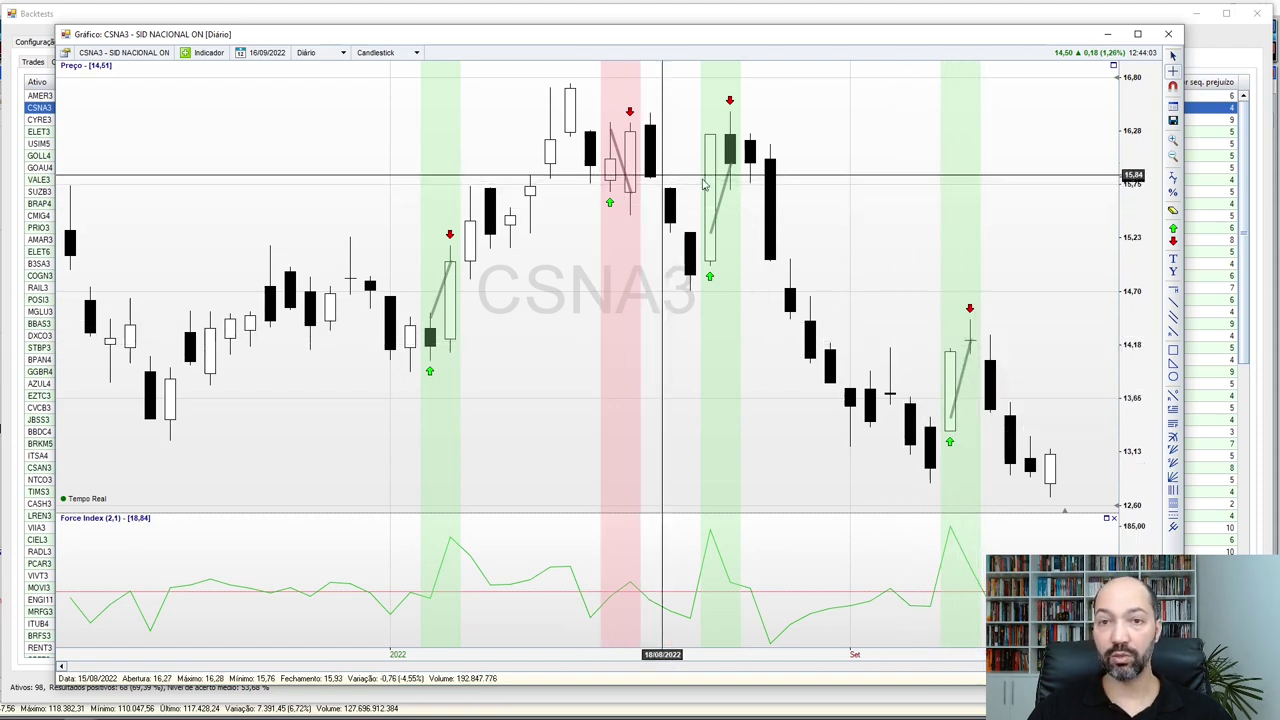
{"action": "mouse_move", "coordinate": [926, 251]}
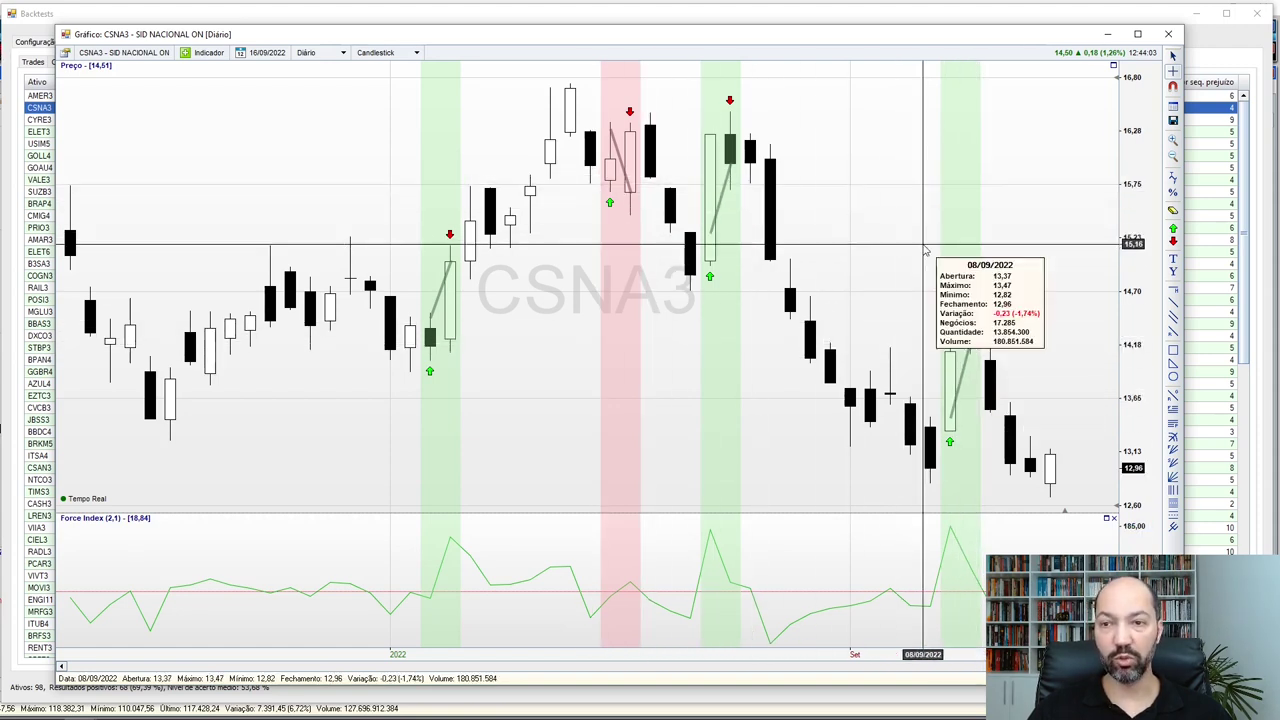
{"action": "left_click", "coordinate": [1170, 36]}
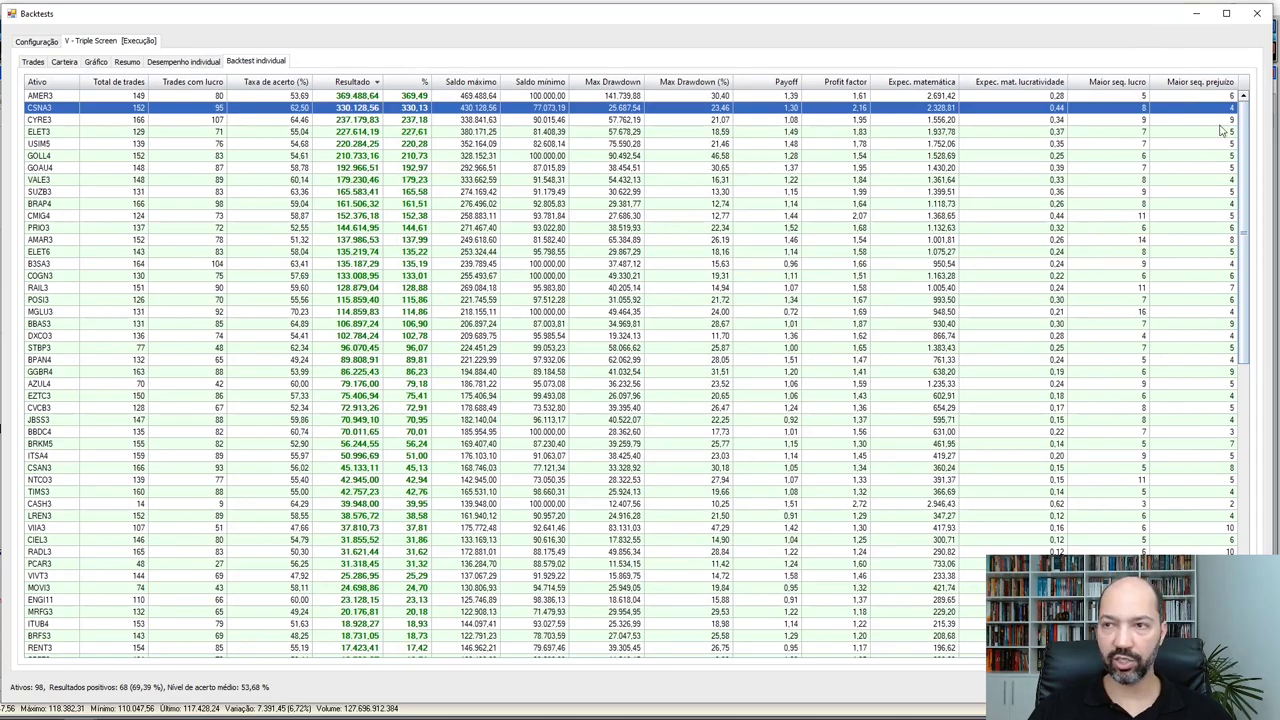
Review the individual backtest results of all assets down to the end of the list
{"action": "left_click_drag", "start_coordinate": [1245, 125], "coordinate": [1228, 388]}
{"action": "scroll", "coordinate": [340, 198], "scroll_direction": "up", "scroll_amount": 16}
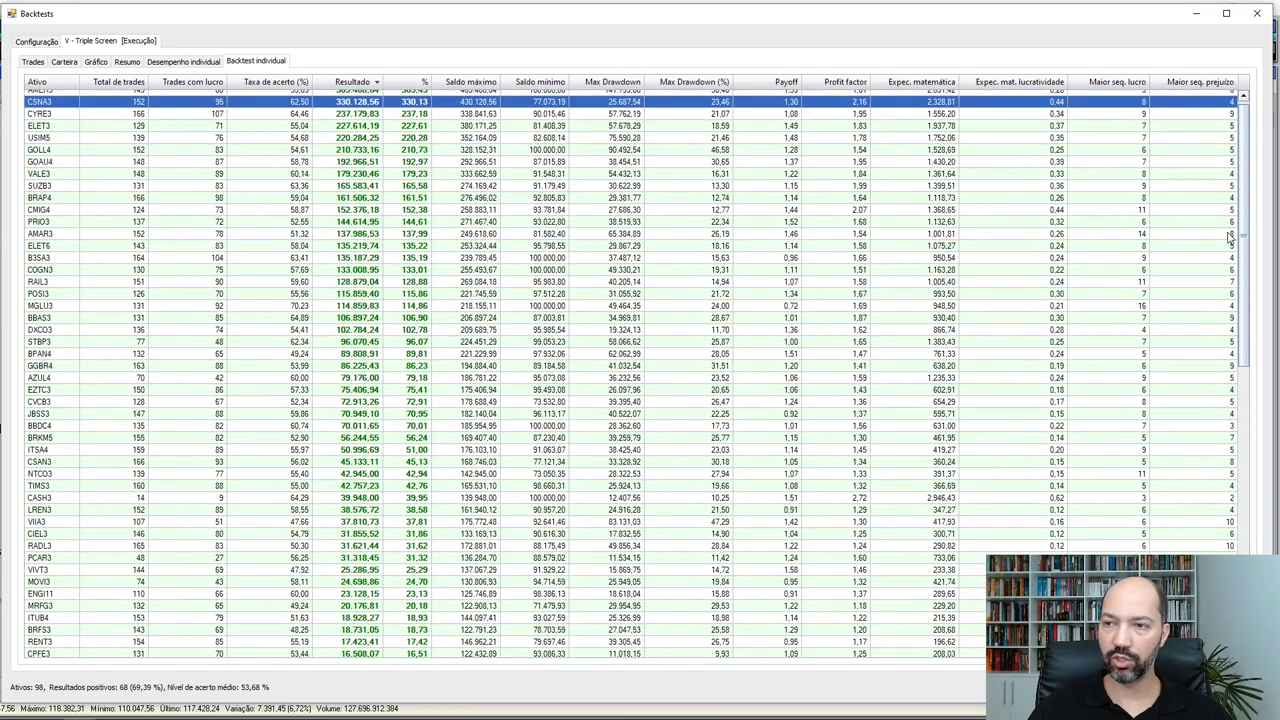
{"action": "left_click_drag", "start_coordinate": [1240, 232], "coordinate": [1233, 530]}
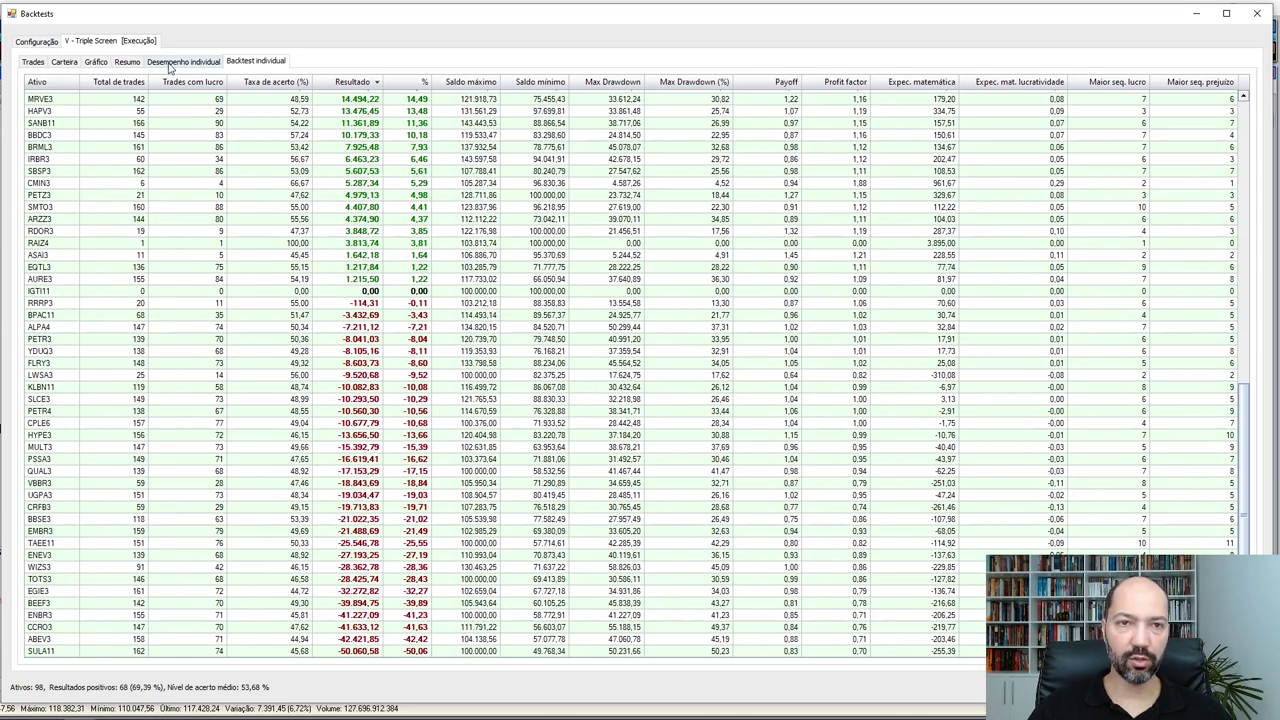
Examine the capital curve of the Force Index exit backtest and its summary figures for percentage variation and maximum drawdown
{"action": "left_click", "coordinate": [95, 63]}
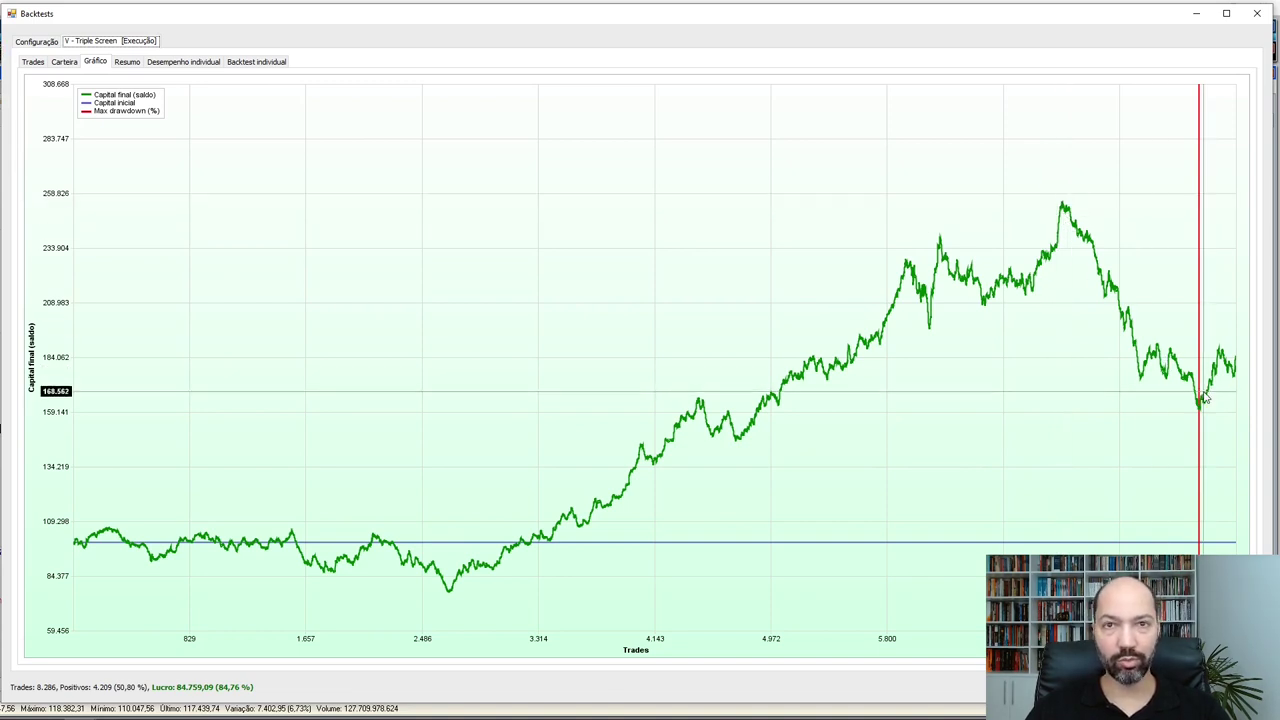
{"action": "left_click", "coordinate": [124, 62]}
{"action": "left_click", "coordinate": [83, 153]}
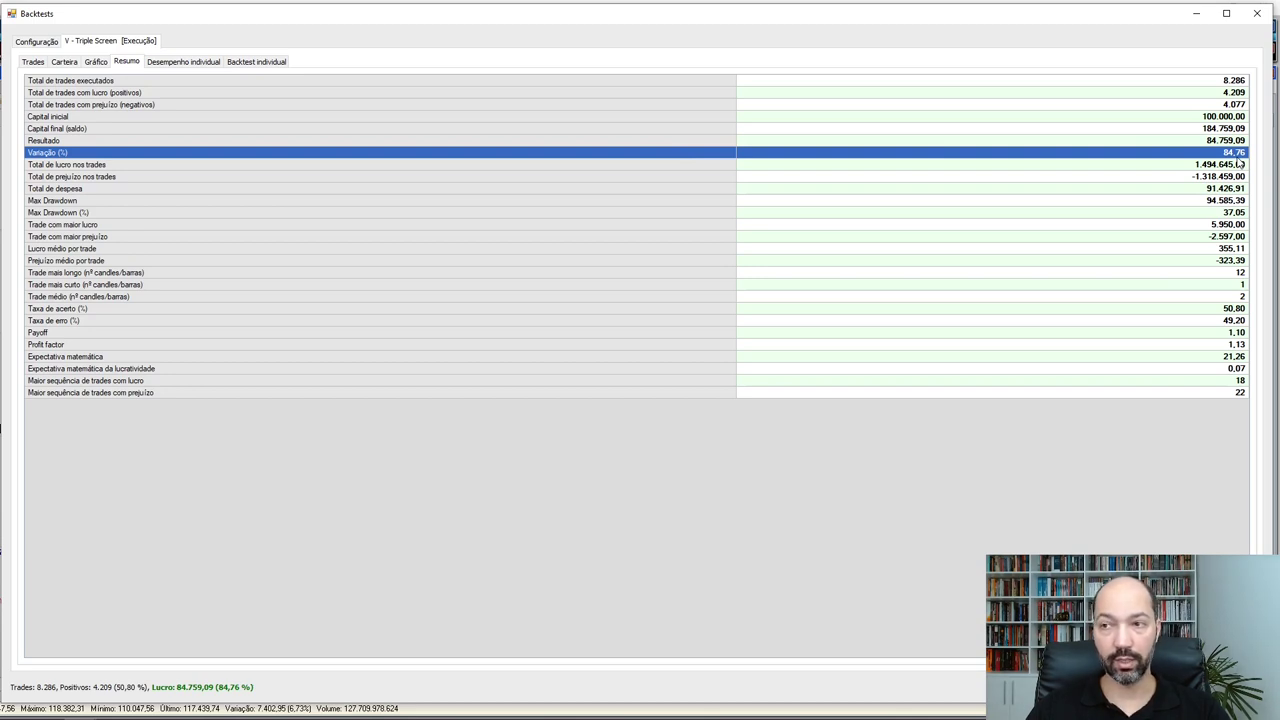
{"action": "left_click", "coordinate": [103, 62]}
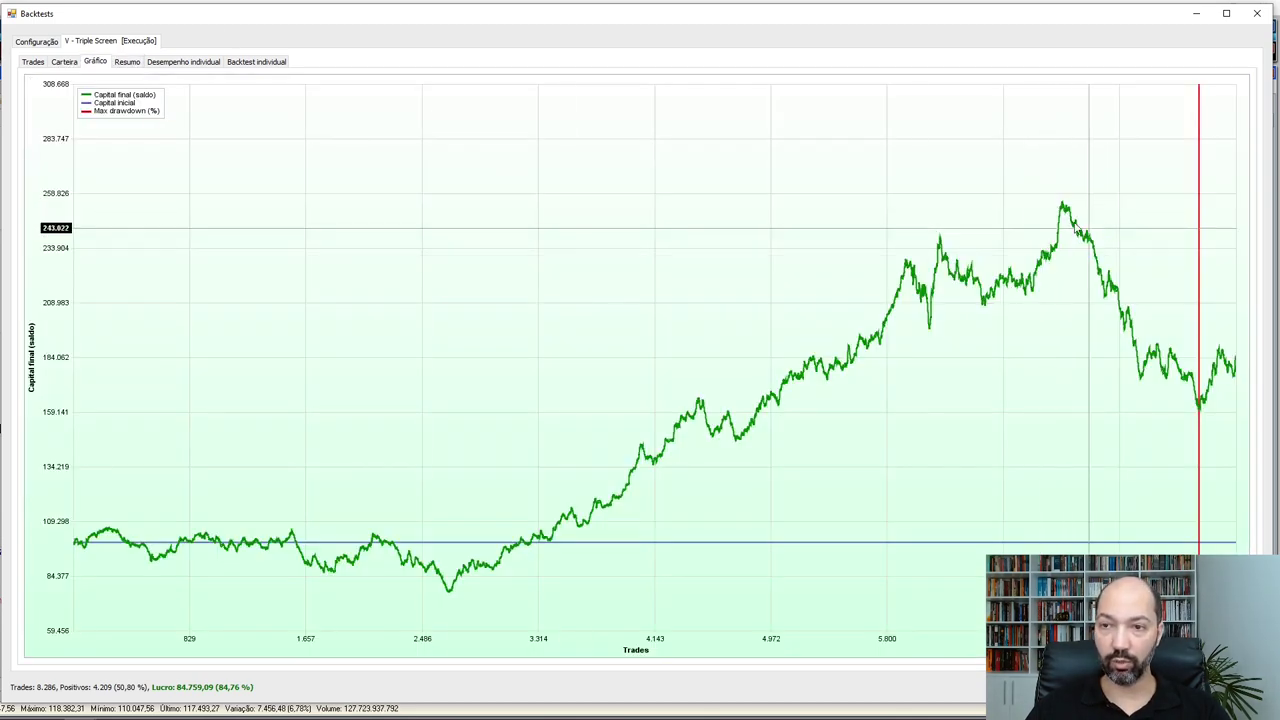
{"action": "left_click", "coordinate": [125, 62]}
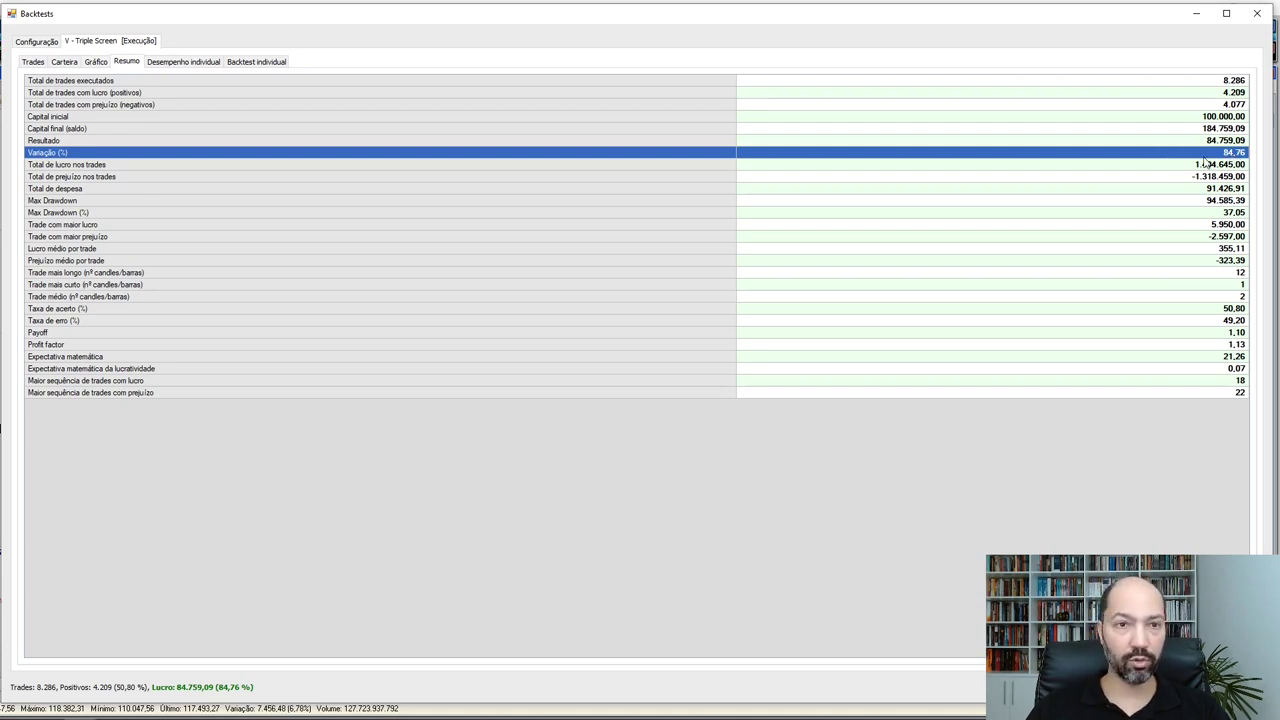
{"action": "left_click", "coordinate": [133, 213]}
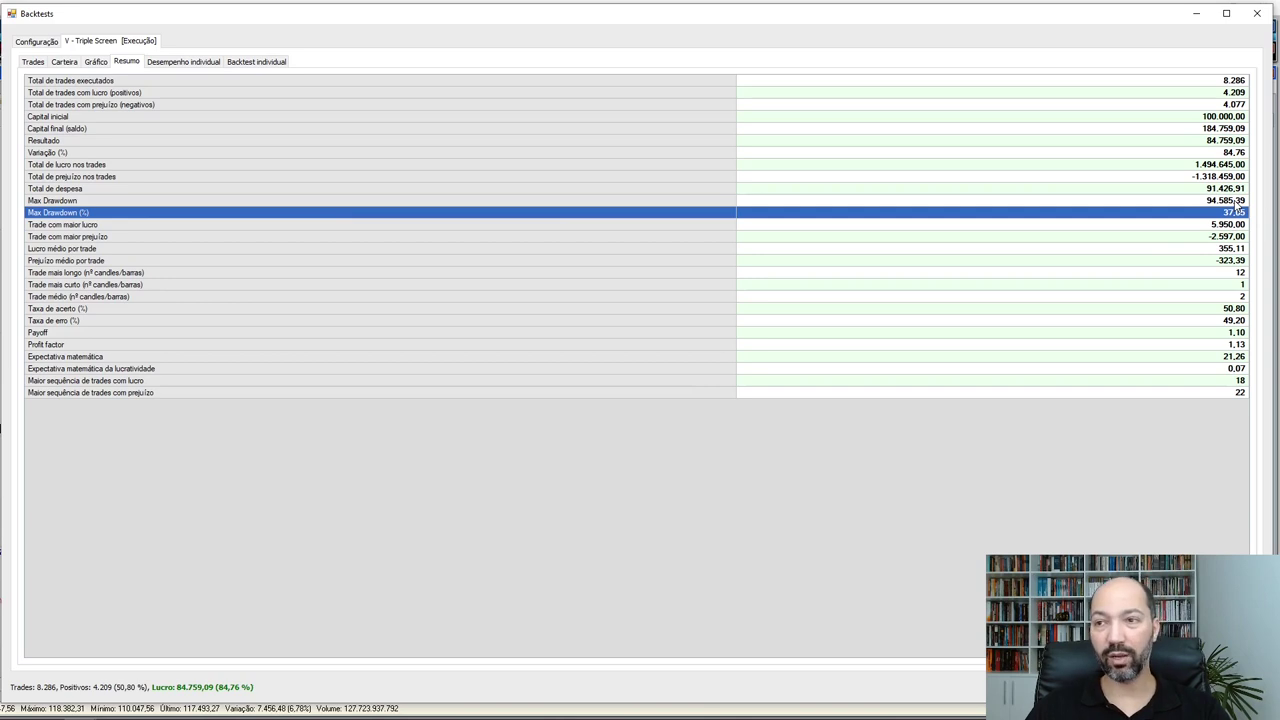
Check the percentage variation, the capital curve and the trade list of the Force Index exit backtest
{"action": "left_click", "coordinate": [150, 153]}
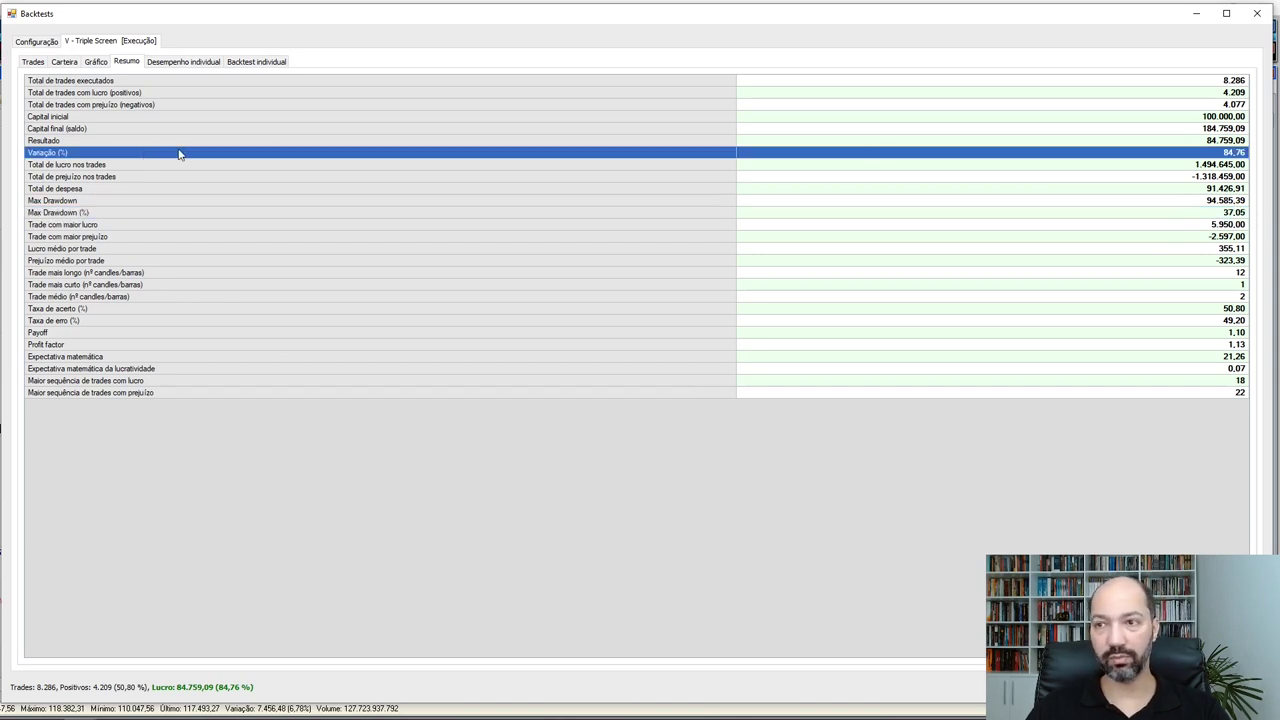
{"action": "left_click", "coordinate": [96, 62]}
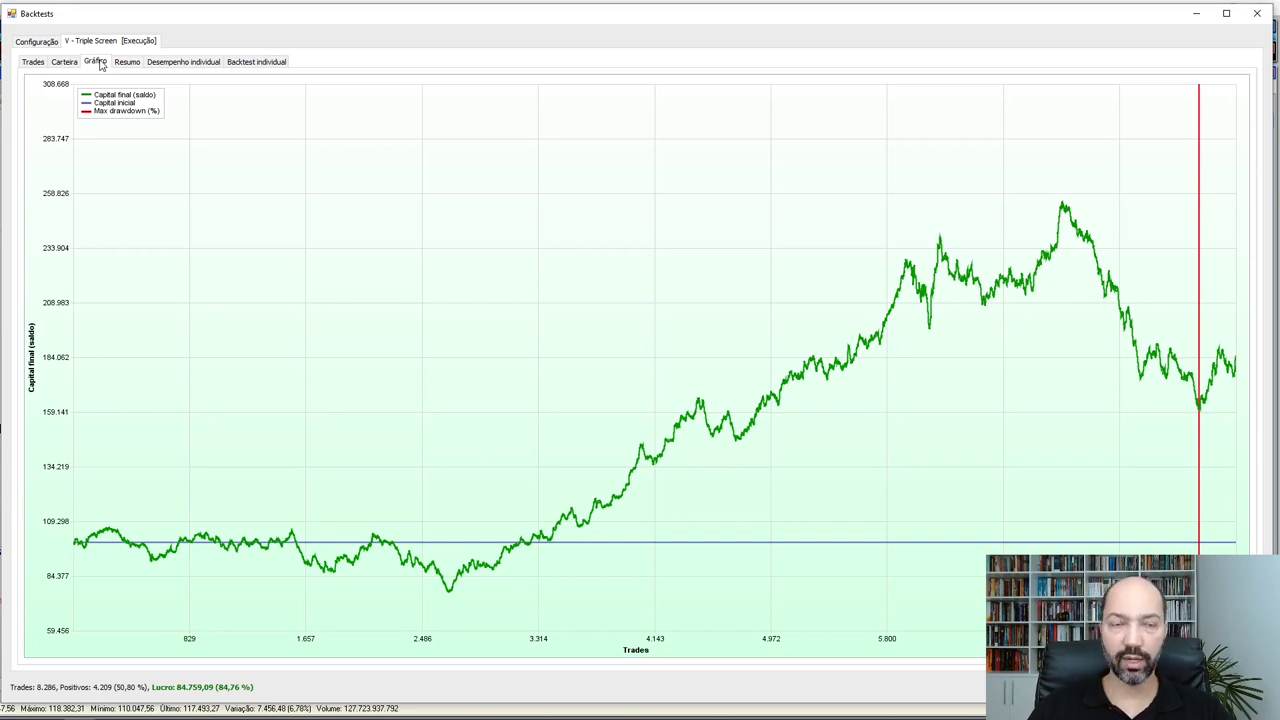
{"action": "left_click", "coordinate": [32, 63]}
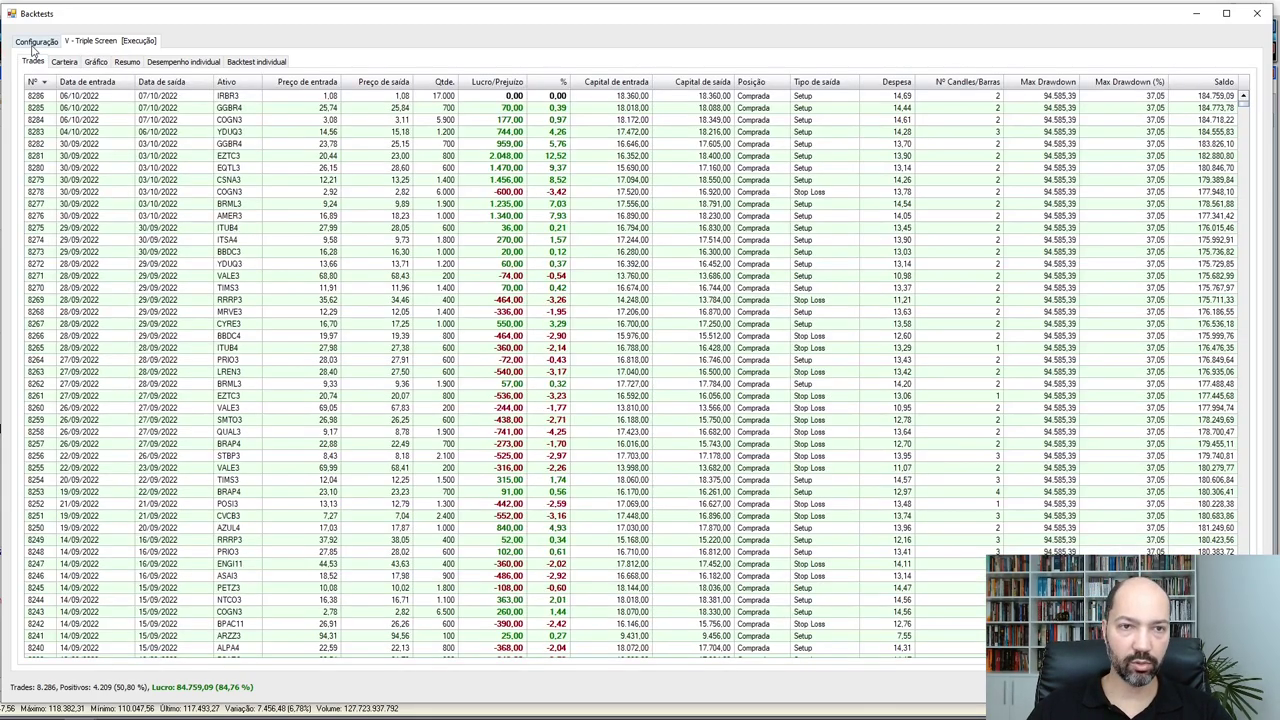
Change the V - Triple Screen backtest to entry setup "Triple Screen compra entrada Elder Ray" and exit setup "Triple Screen venda saída semanal", and run it
{"action": "left_click", "coordinate": [35, 42]}
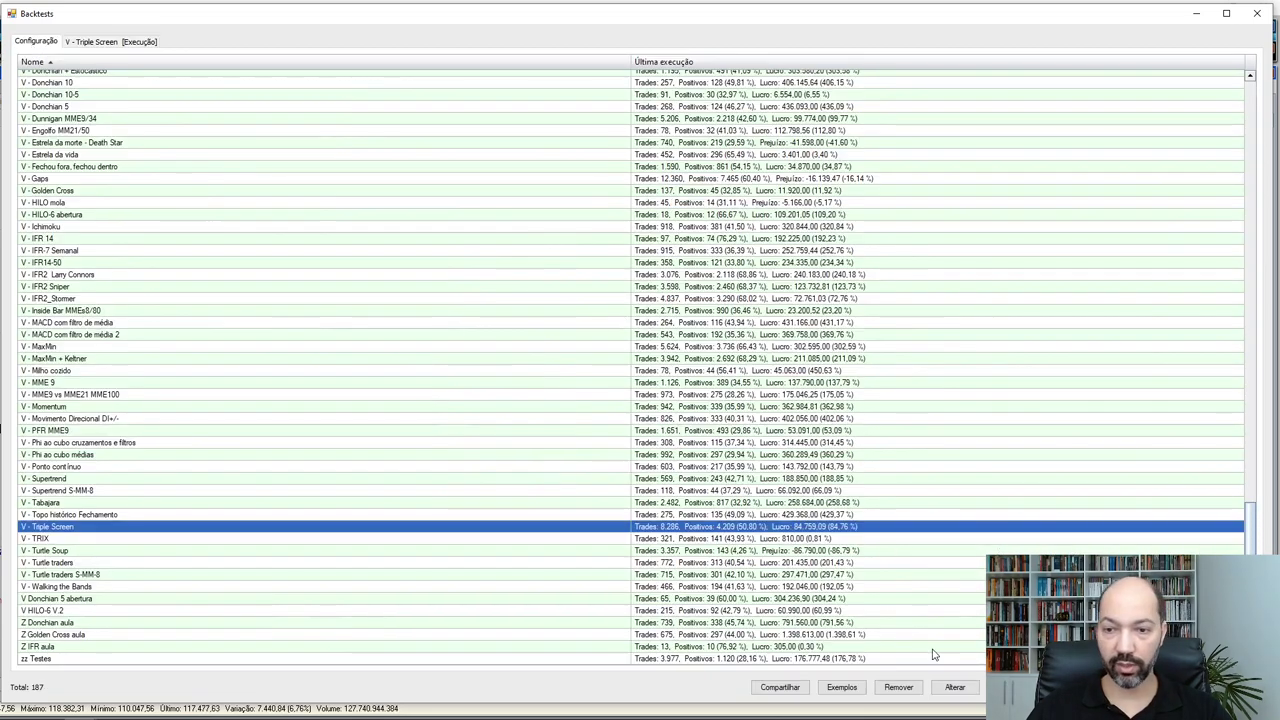
{"action": "left_click", "coordinate": [955, 687]}
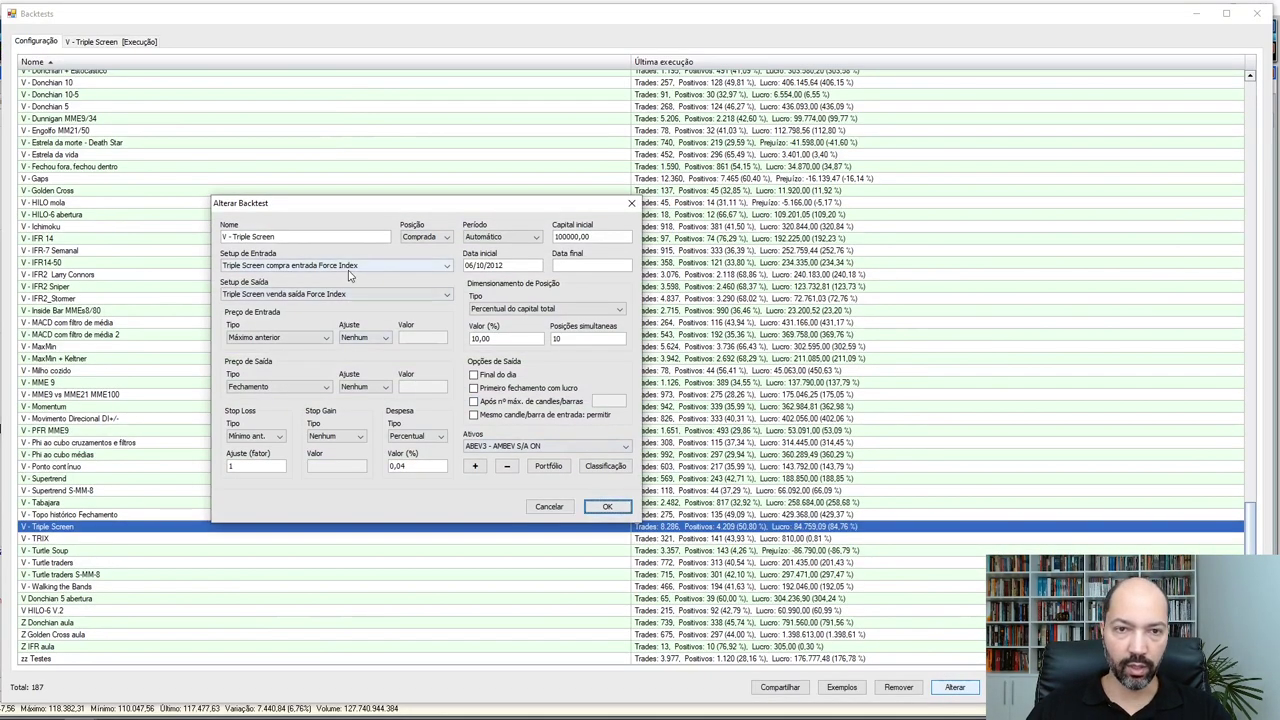
{"action": "left_click", "coordinate": [356, 268]}
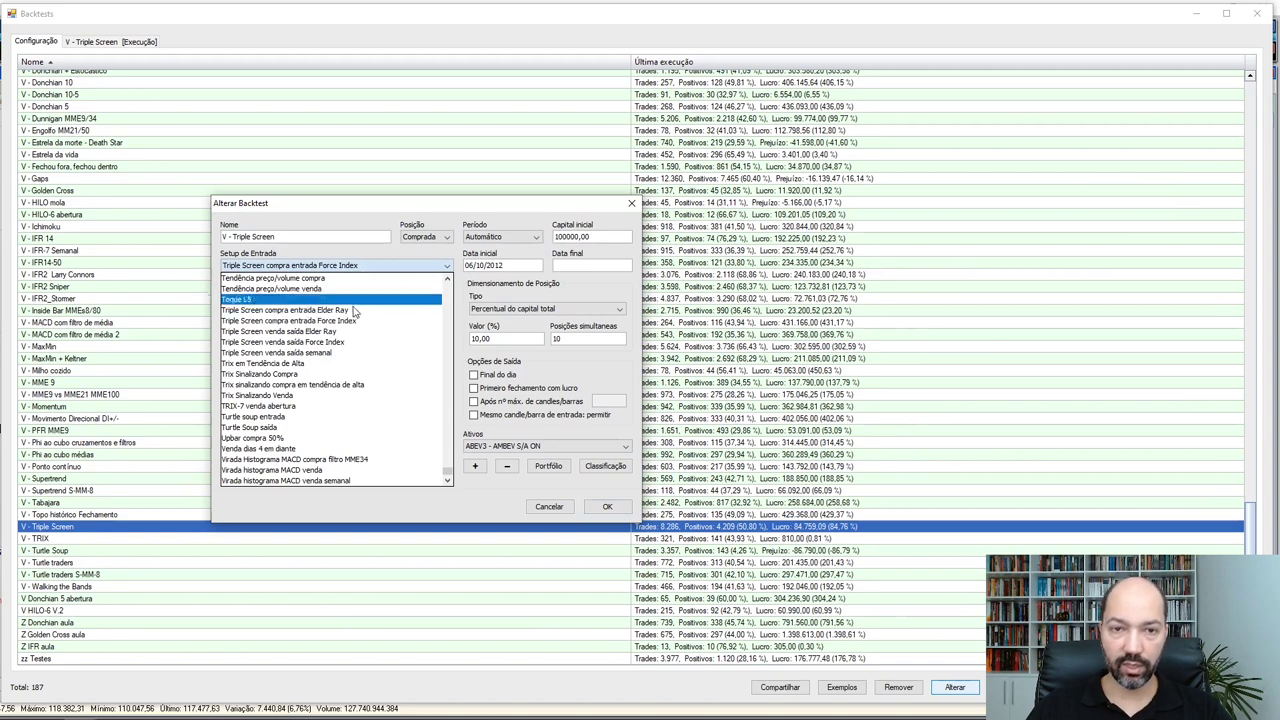
{"action": "left_click", "coordinate": [354, 311]}
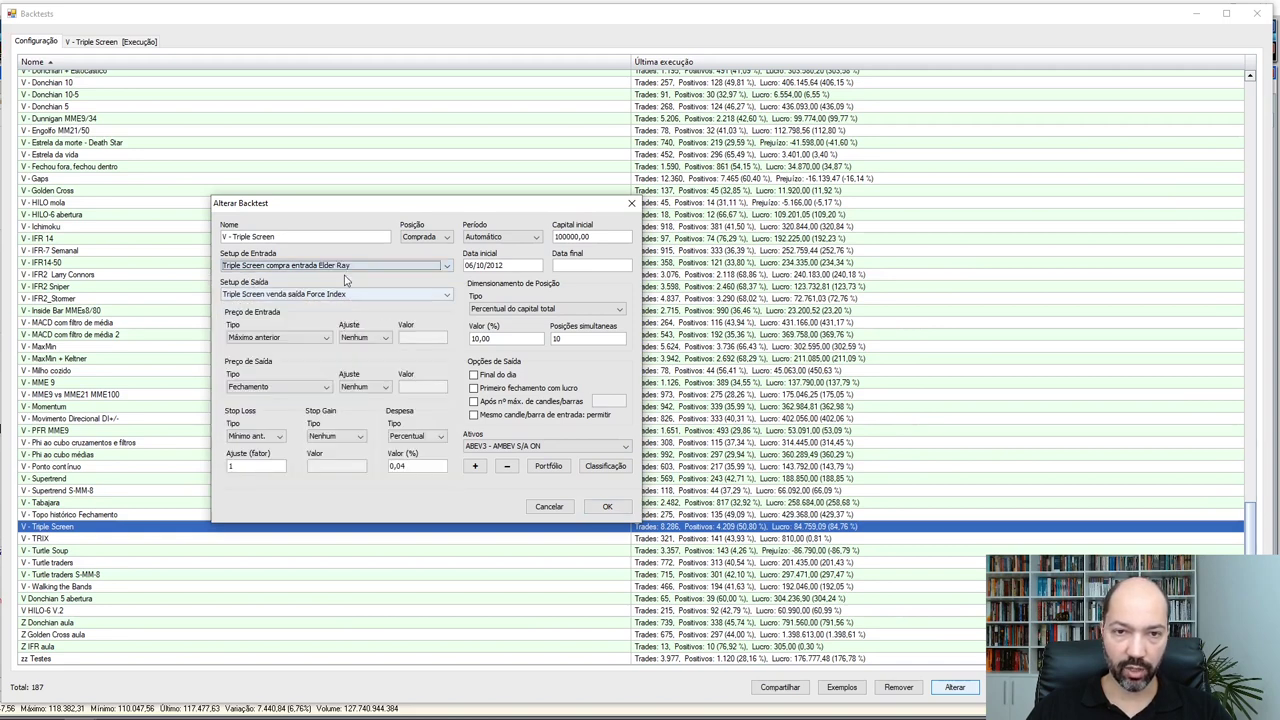
{"action": "left_click", "coordinate": [356, 295]}
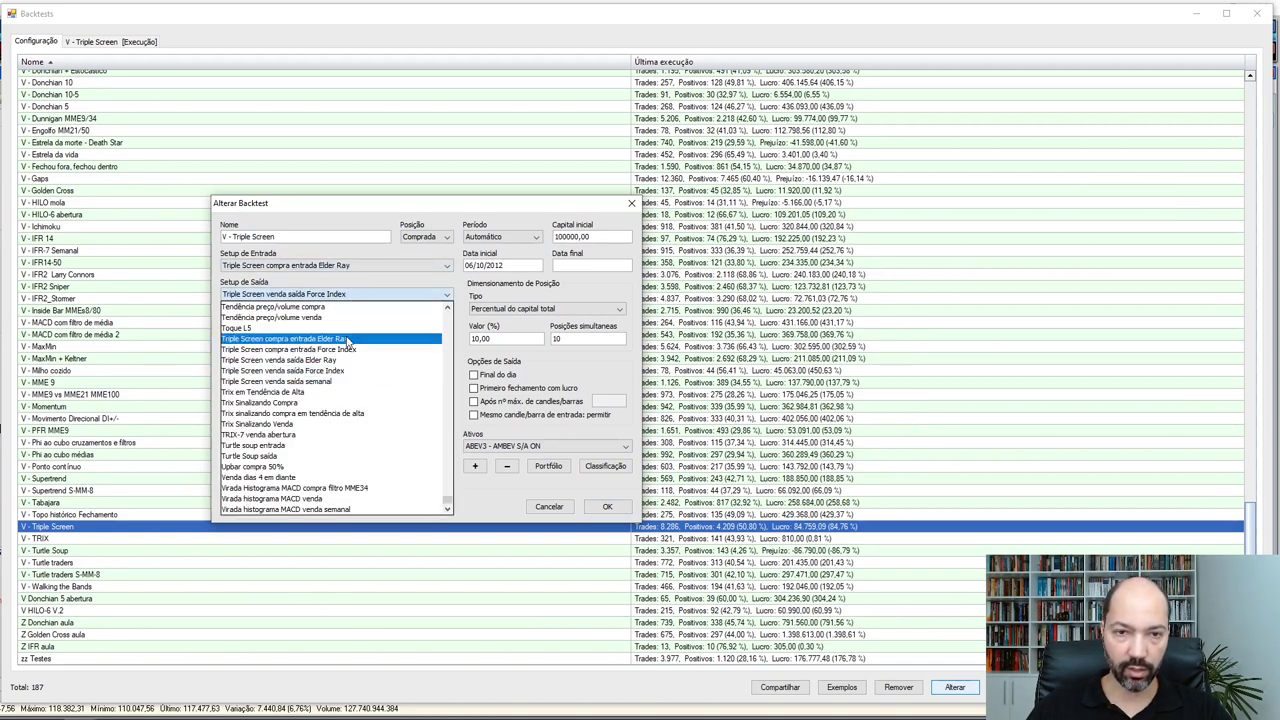
{"action": "left_click", "coordinate": [343, 381]}
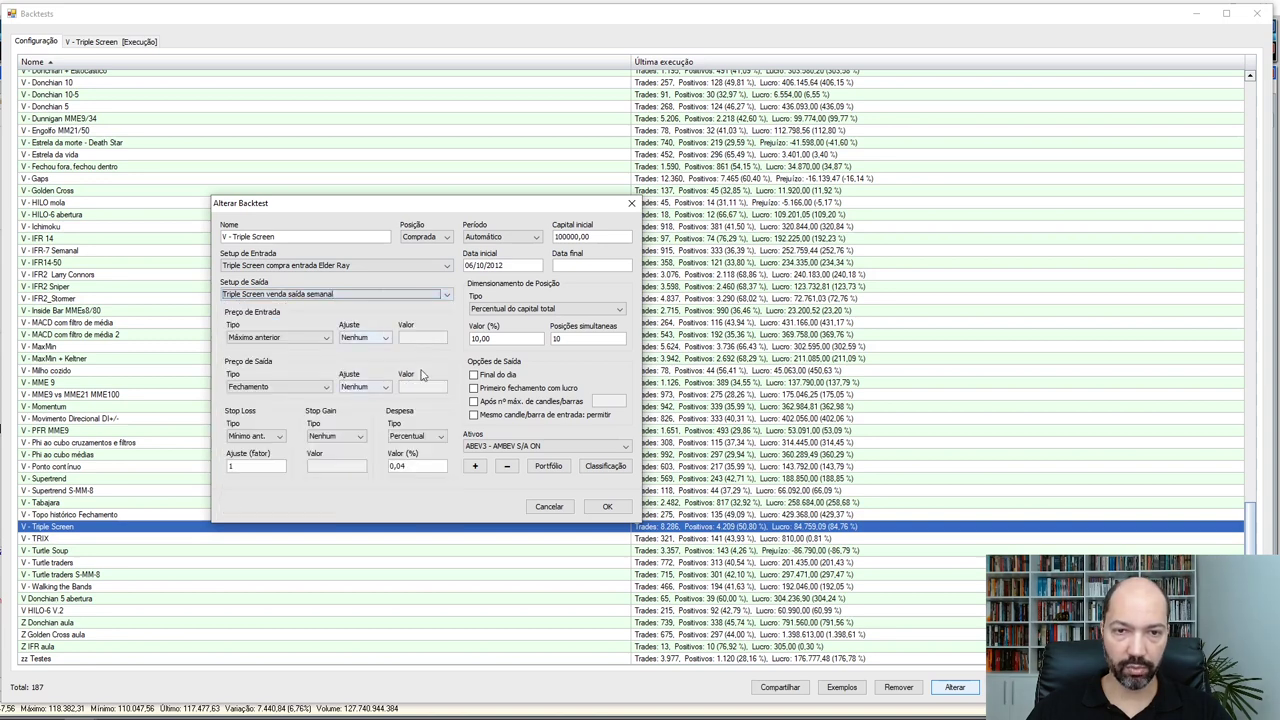
{"action": "left_click", "coordinate": [608, 507]}
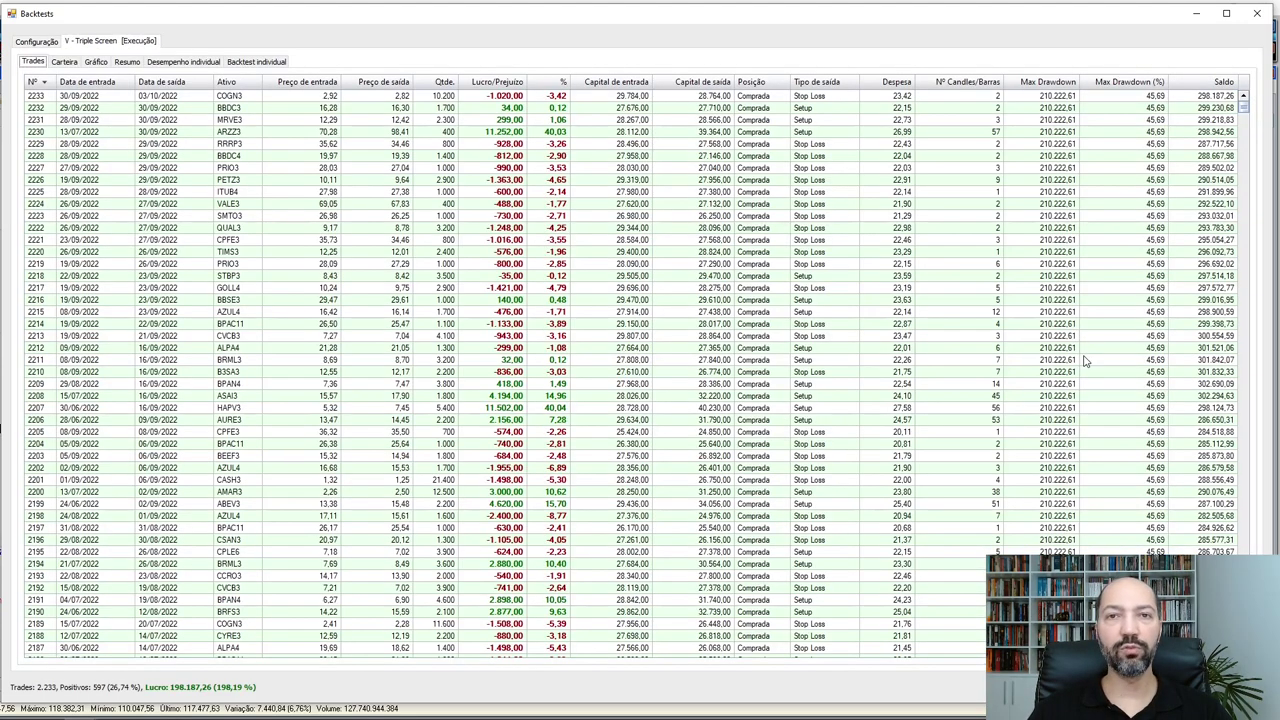
Review the individual backtest results of the Elder Ray entry with weekly exit, starting from the best-performing assets
{"action": "left_click", "coordinate": [241, 62]}
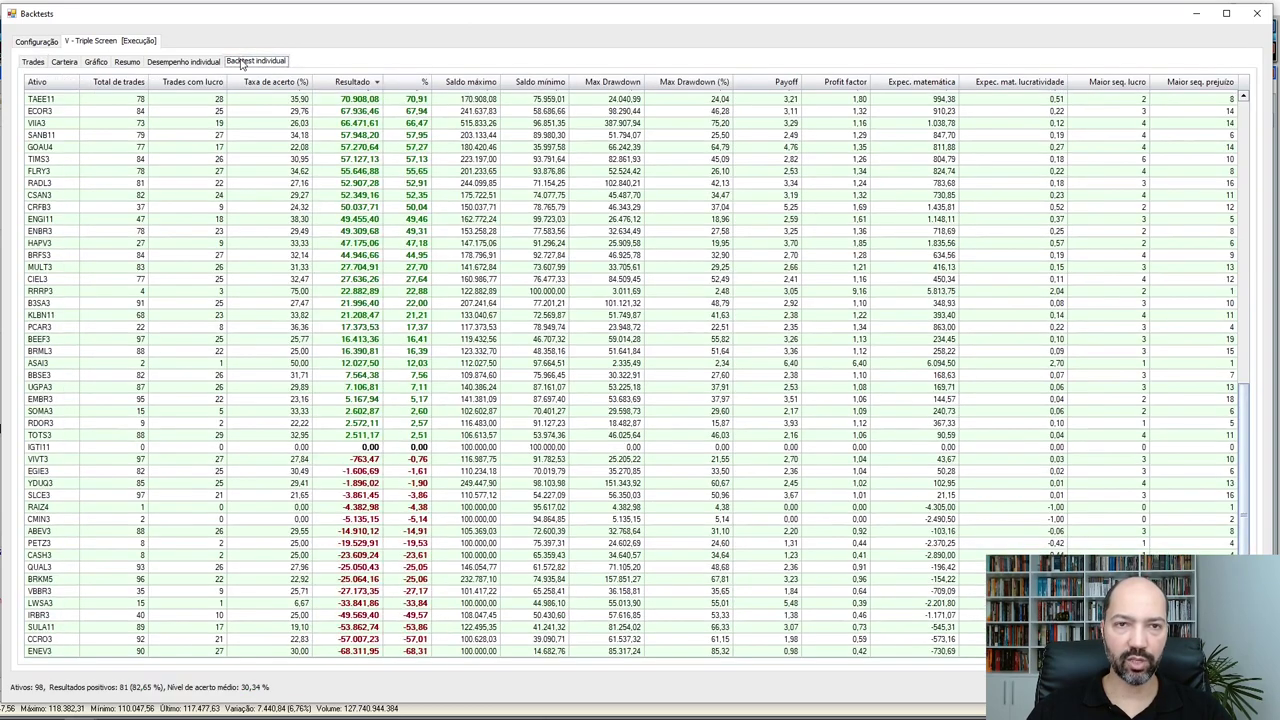
{"action": "scroll", "coordinate": [412, 143], "scroll_direction": "up", "scroll_amount": 15}
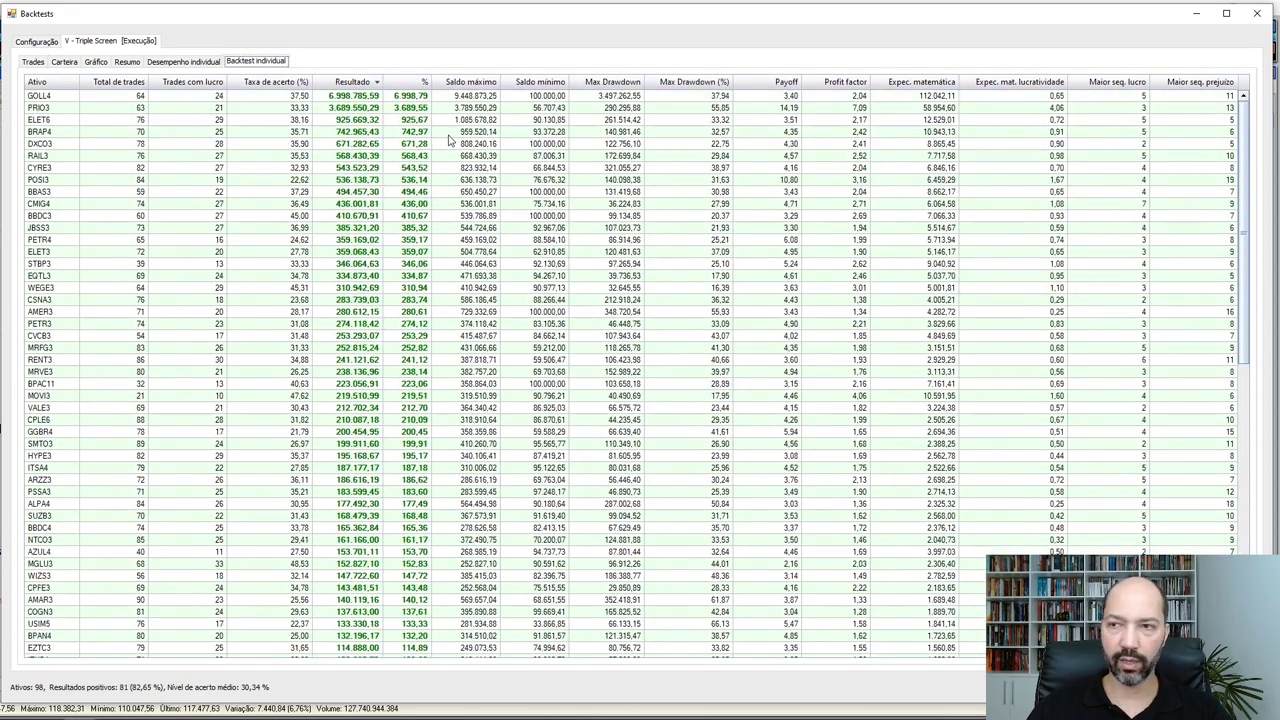
{"action": "left_click", "coordinate": [612, 146]}
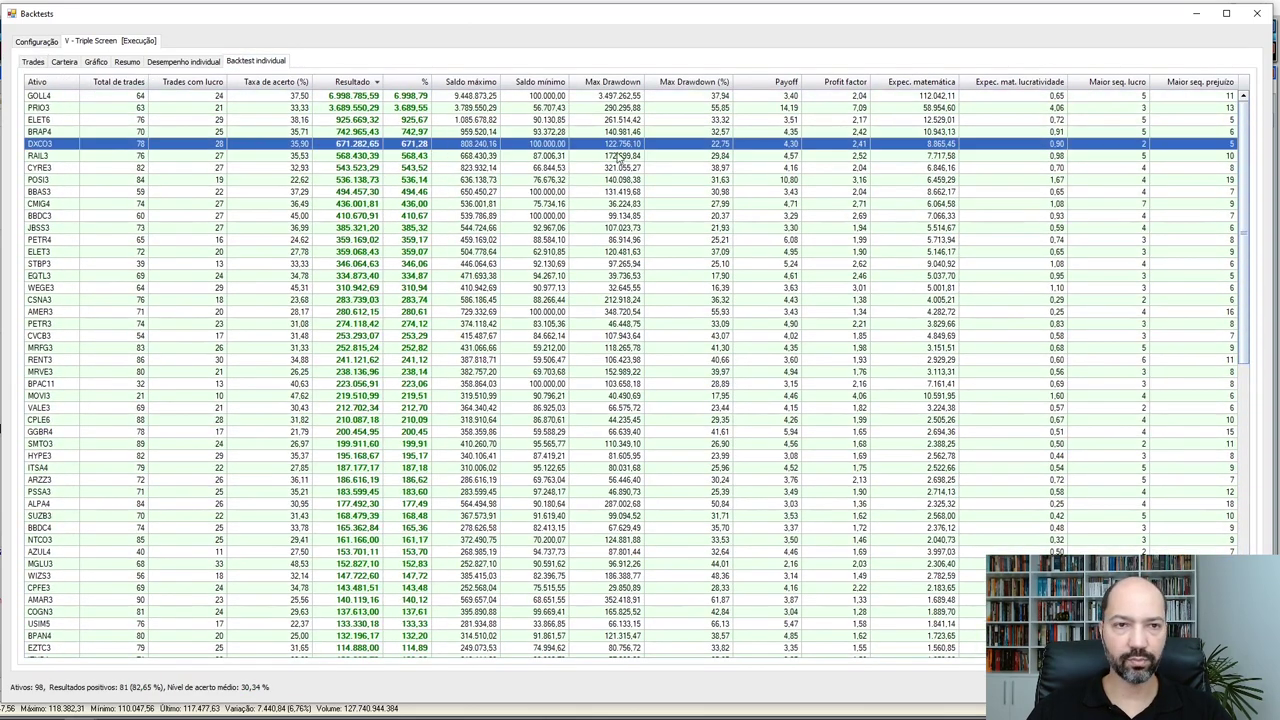
Open the PRIO3 chart from the individual results, enlarge its window, and remove the MACD Histogram pane
{"action": "left_click", "coordinate": [117, 108]}
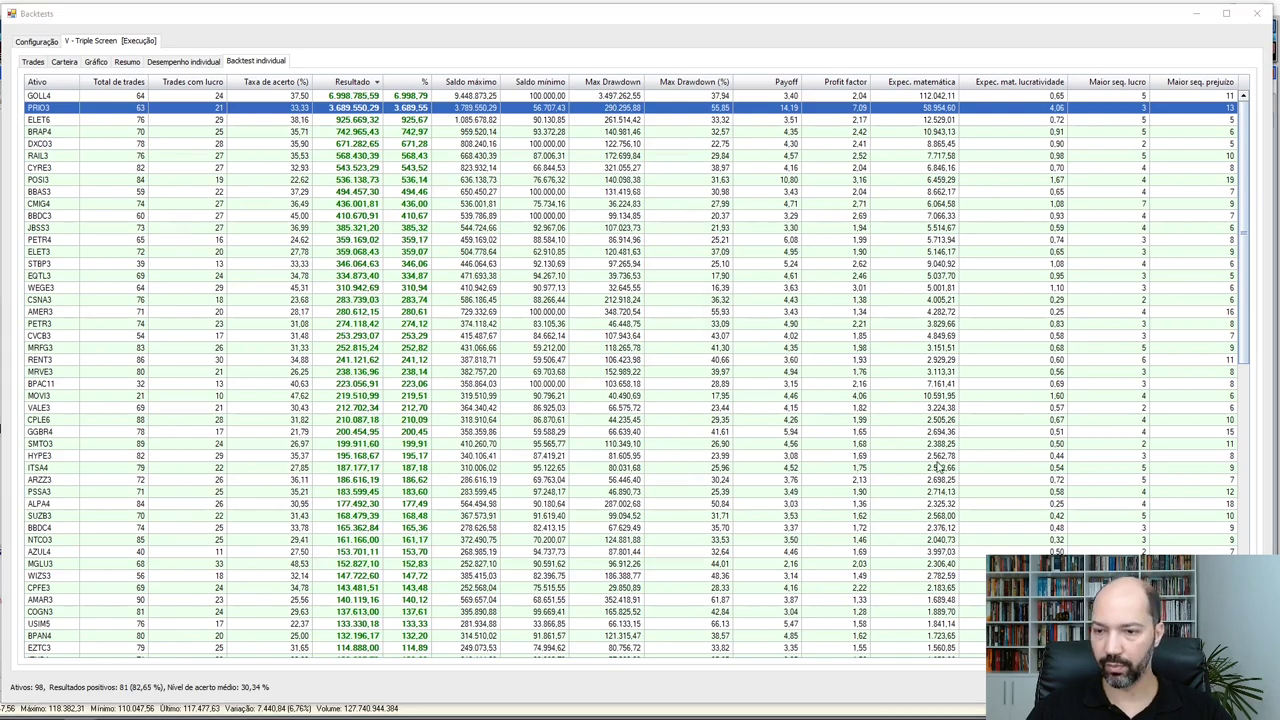
{"action": "left_click_drag", "start_coordinate": [578, 160], "coordinate": [1041, 56]}
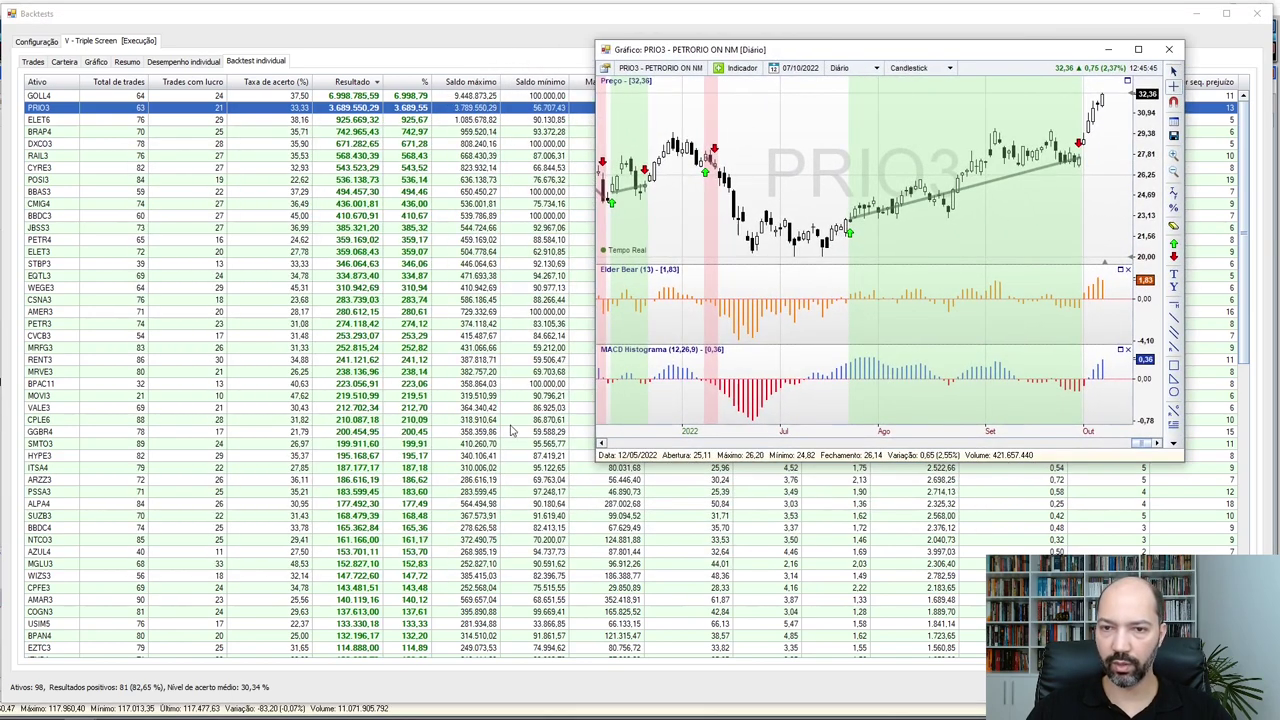
{"action": "left_click_drag", "start_coordinate": [597, 462], "coordinate": [116, 682]}
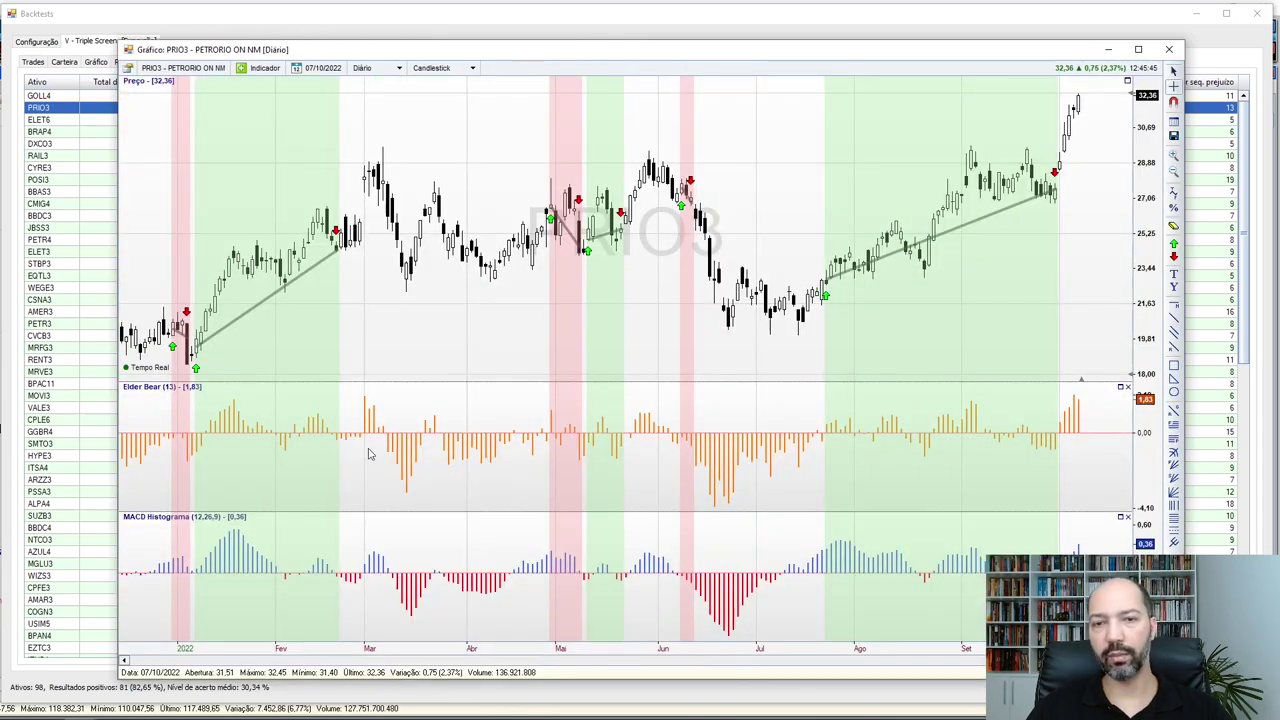
{"action": "left_click", "coordinate": [1127, 517]}
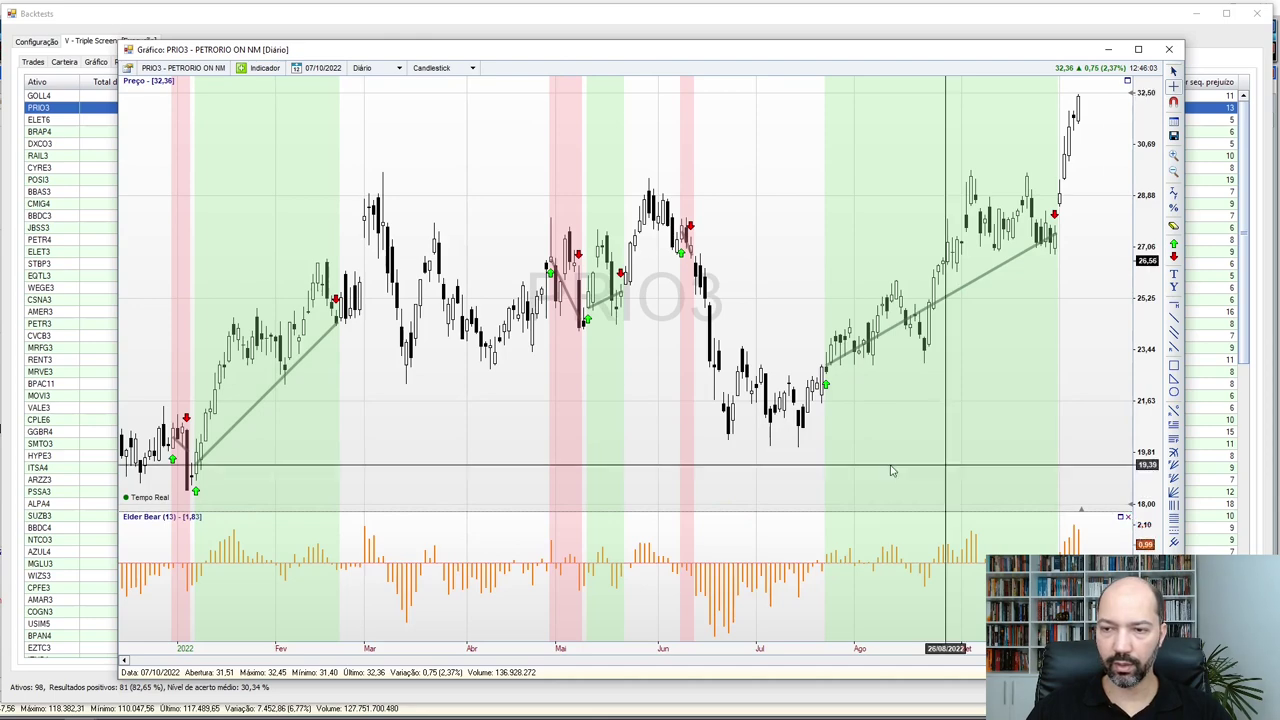
Examine the PRIO3 trades between January and June 2022 against the Elder Bear histogram, focusing on the negative bars before the late-April entry
{"action": "scroll", "coordinate": [598, 408], "scroll_direction": "up", "scroll_amount": 1}
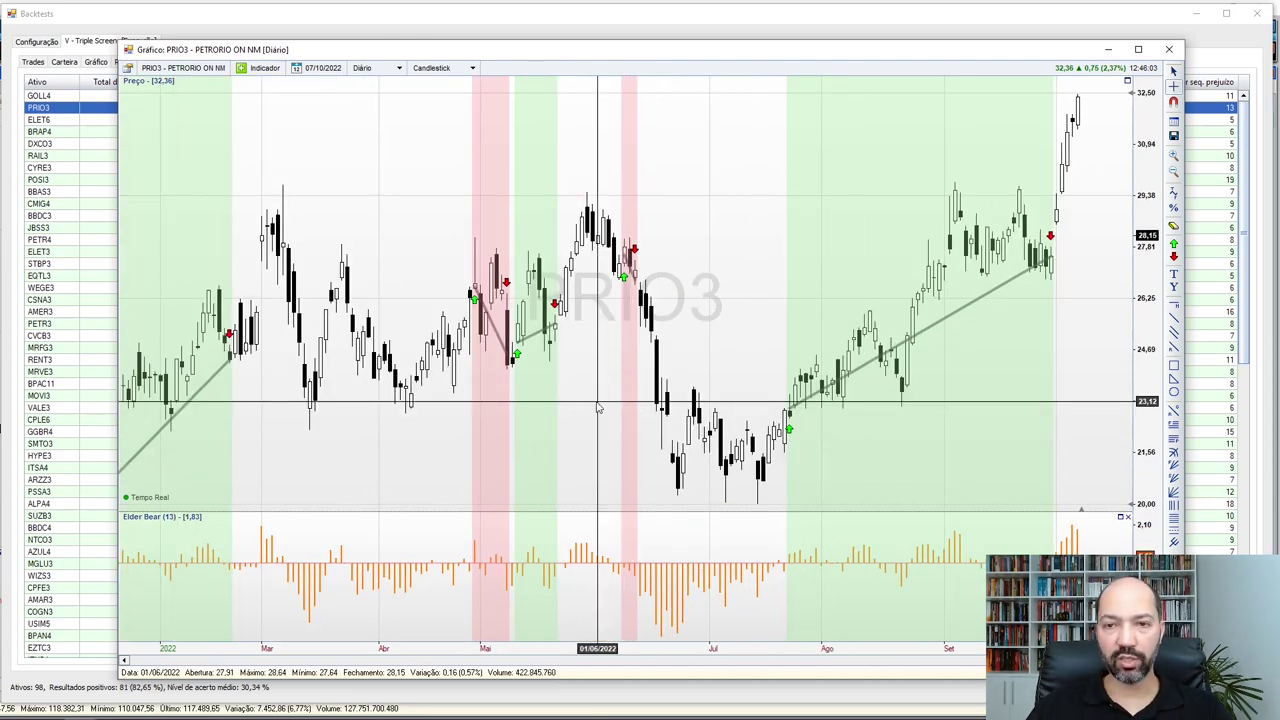
{"action": "left_click_drag", "start_coordinate": [598, 408], "coordinate": [686, 378]}
{"action": "scroll", "coordinate": [686, 378], "scroll_direction": "up", "scroll_amount": 1}
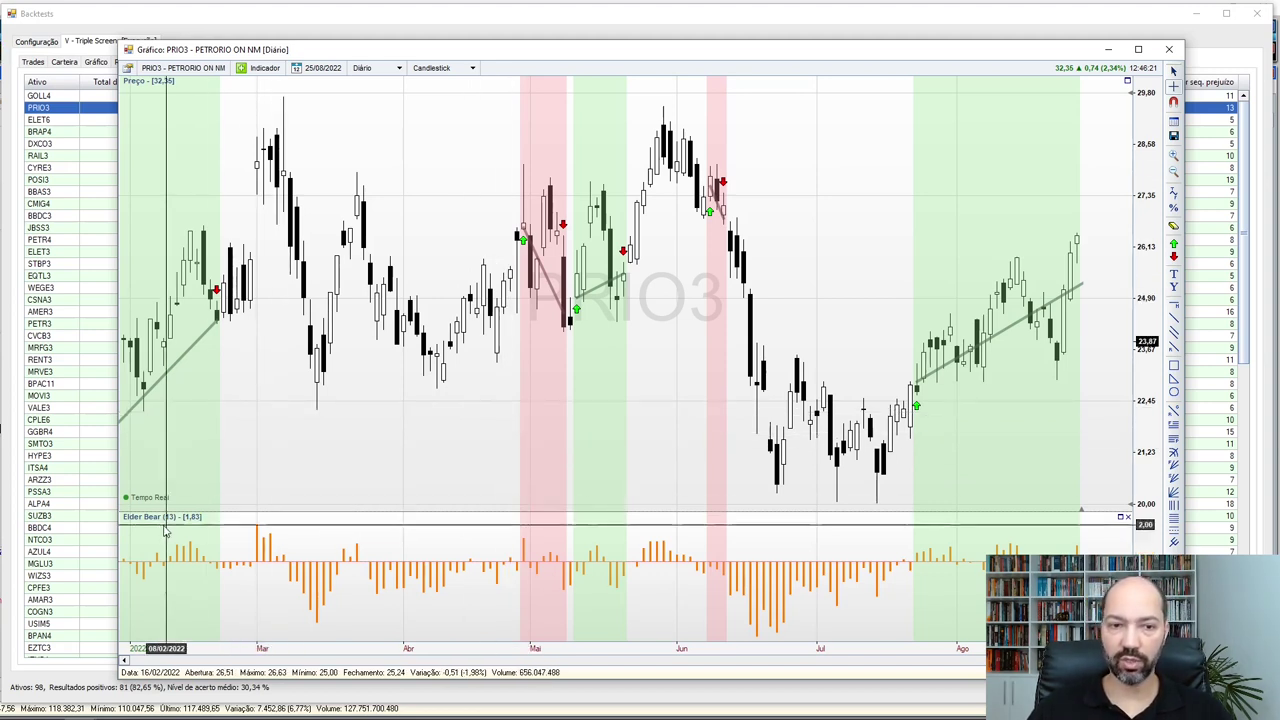
{"action": "mouse_move", "coordinate": [247, 435]}
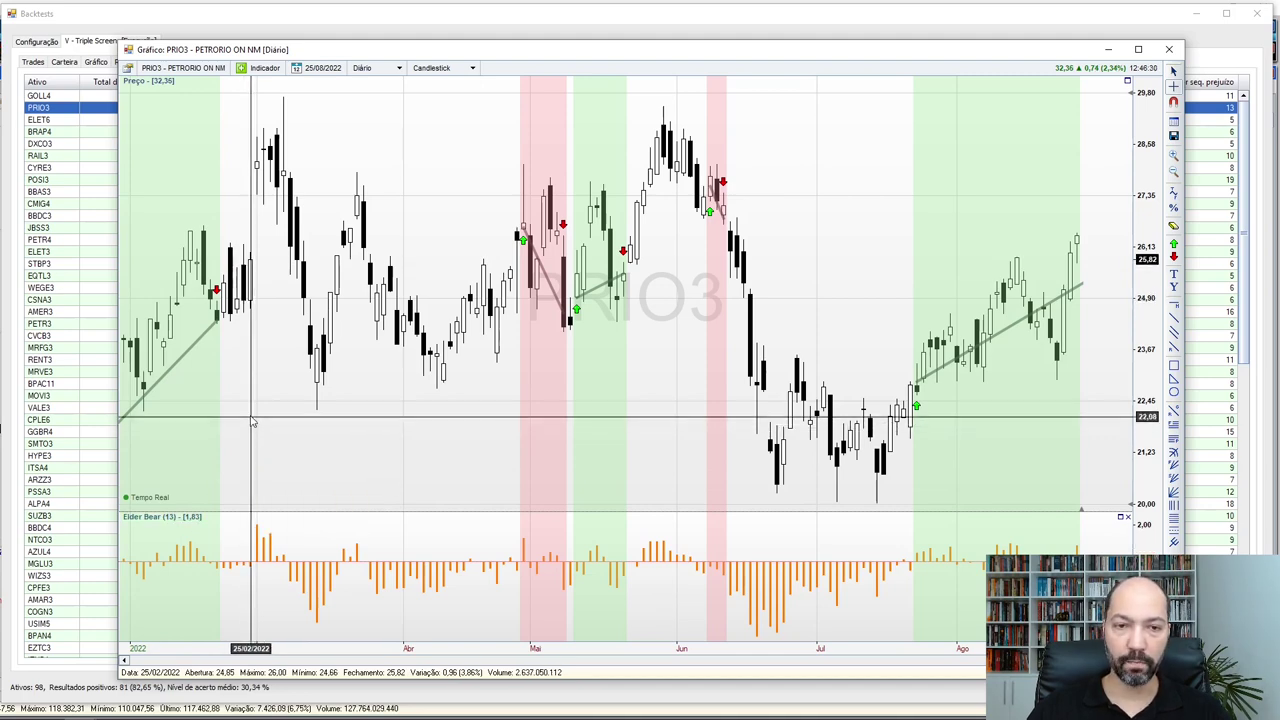
{"action": "scroll", "coordinate": [374, 414], "scroll_direction": "up", "scroll_amount": 3}
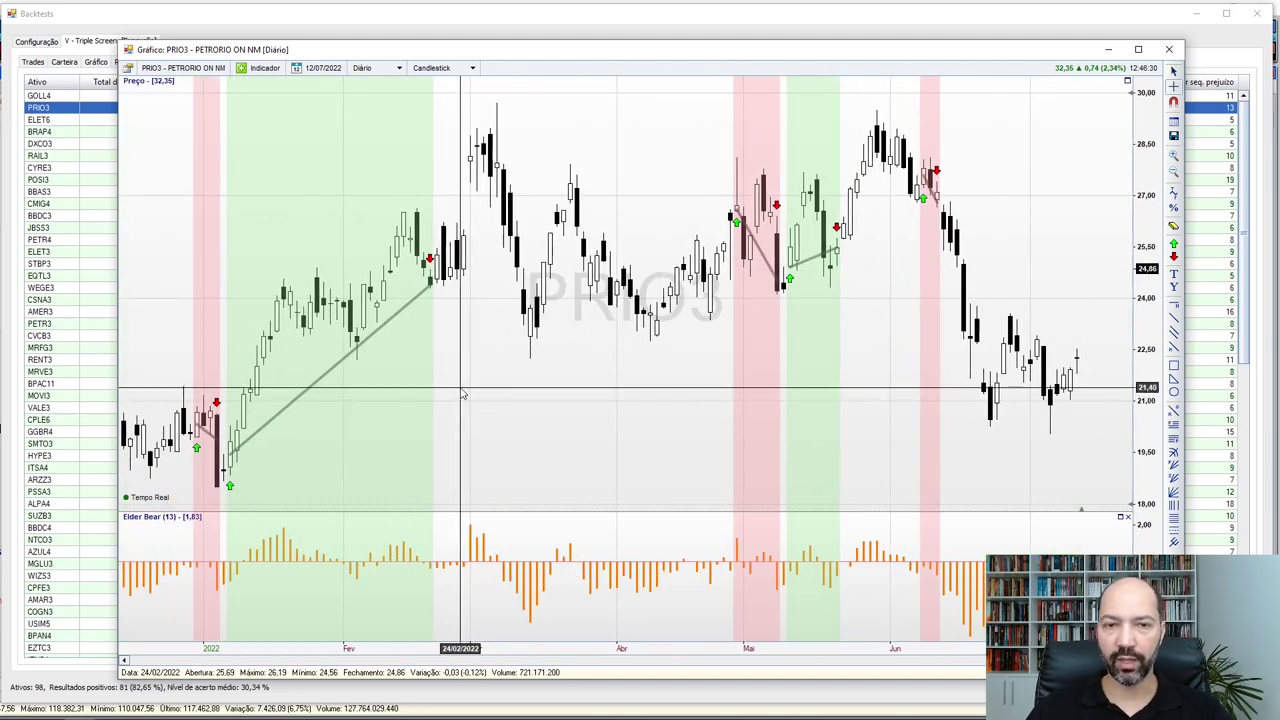
{"action": "scroll", "coordinate": [450, 392], "scroll_direction": "up", "scroll_amount": 2}
{"action": "scroll", "coordinate": [461, 401], "scroll_direction": "up", "scroll_amount": 2}
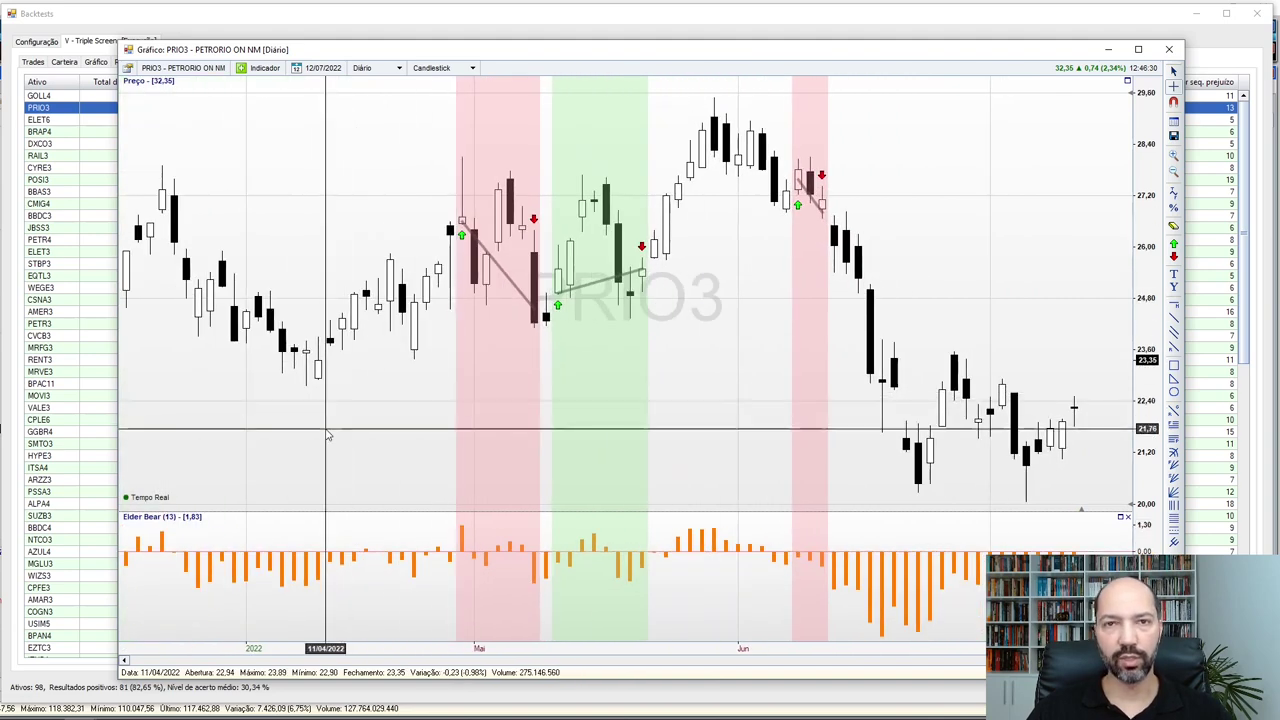
{"action": "mouse_move", "coordinate": [327, 435]}
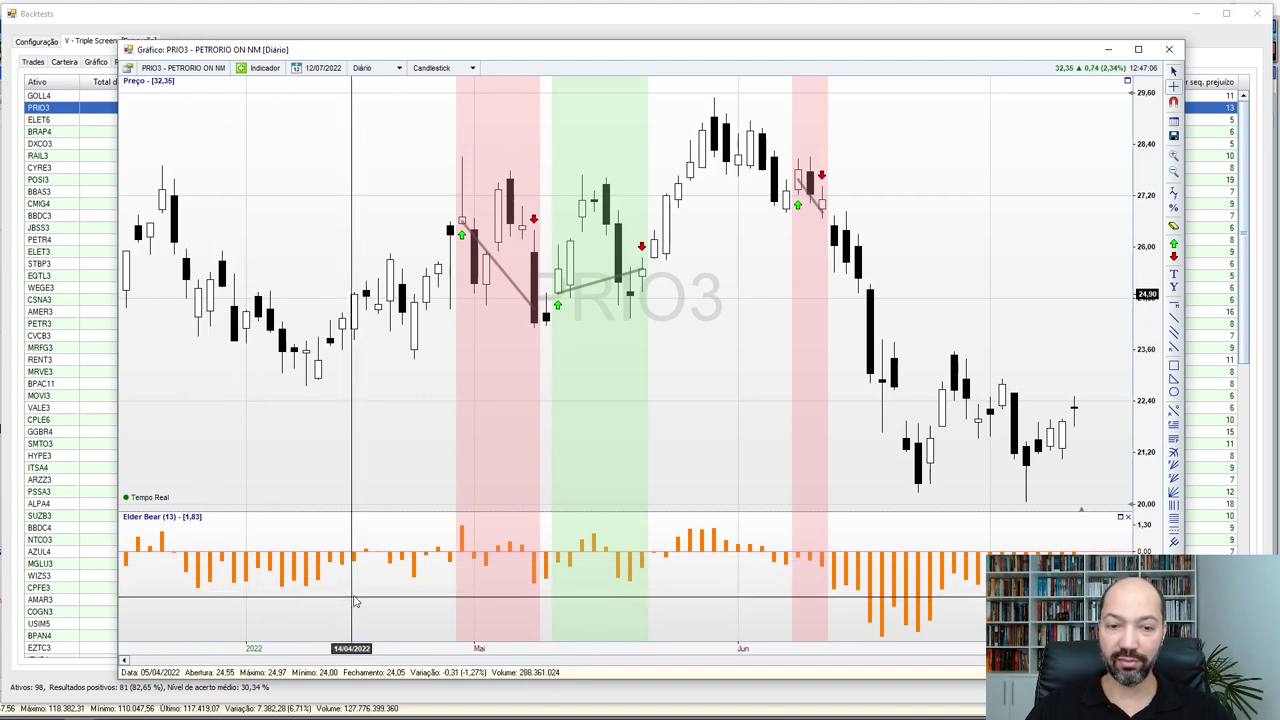
{"action": "mouse_move", "coordinate": [355, 598]}
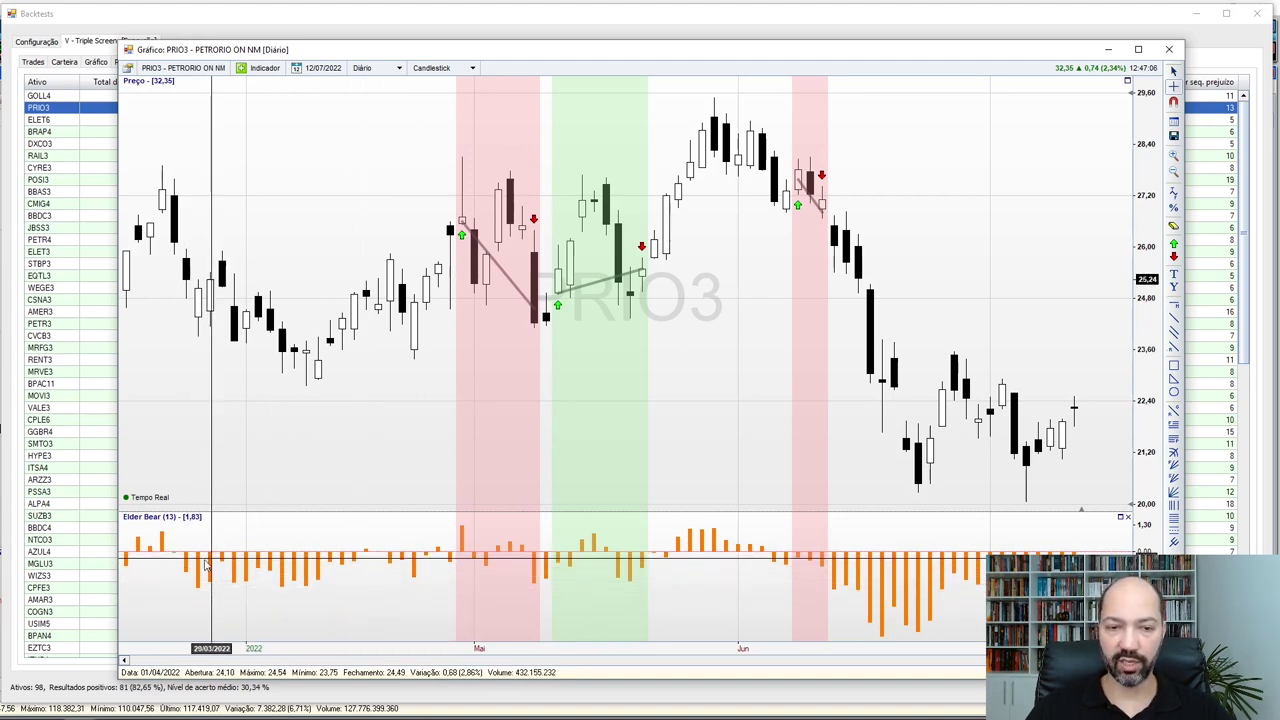
{"action": "mouse_move", "coordinate": [315, 592]}
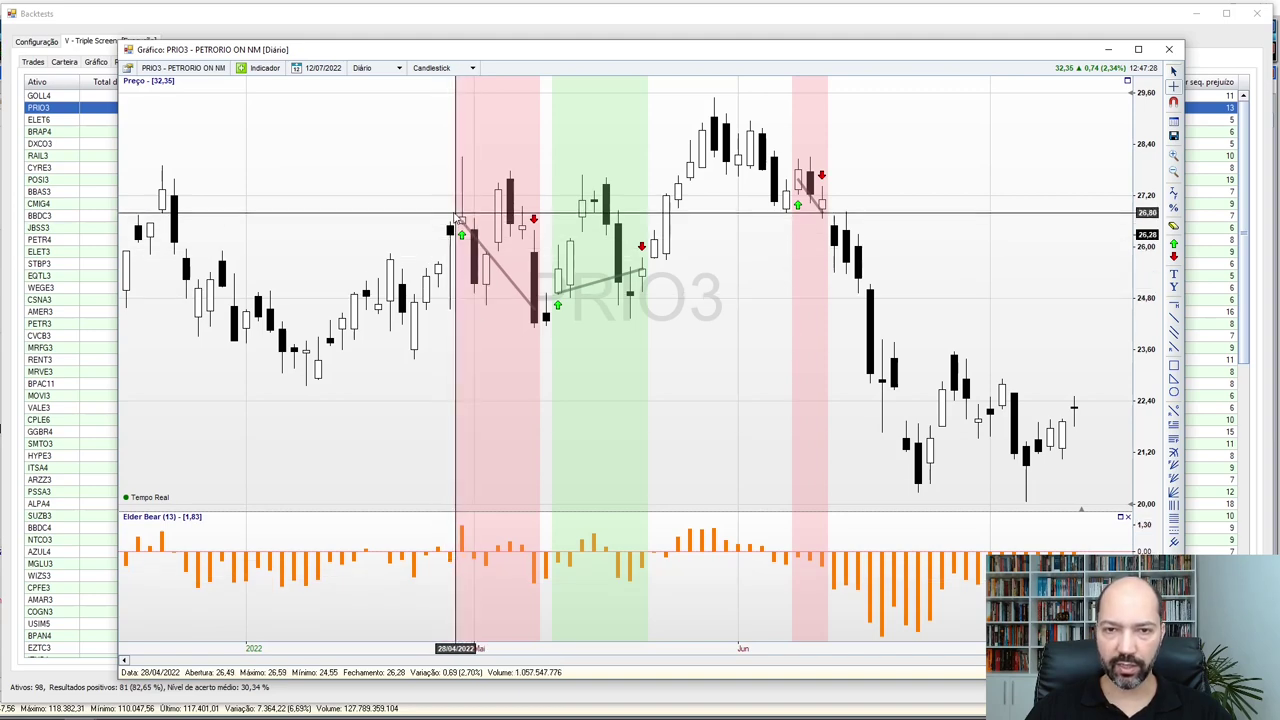
Inspect the PRIO3 entry on 29/04/2022 and the following May and June trades up close
{"action": "scroll", "coordinate": [482, 350], "scroll_direction": "up", "scroll_amount": 2}
{"action": "scroll", "coordinate": [482, 350], "scroll_direction": "up", "scroll_amount": 3}
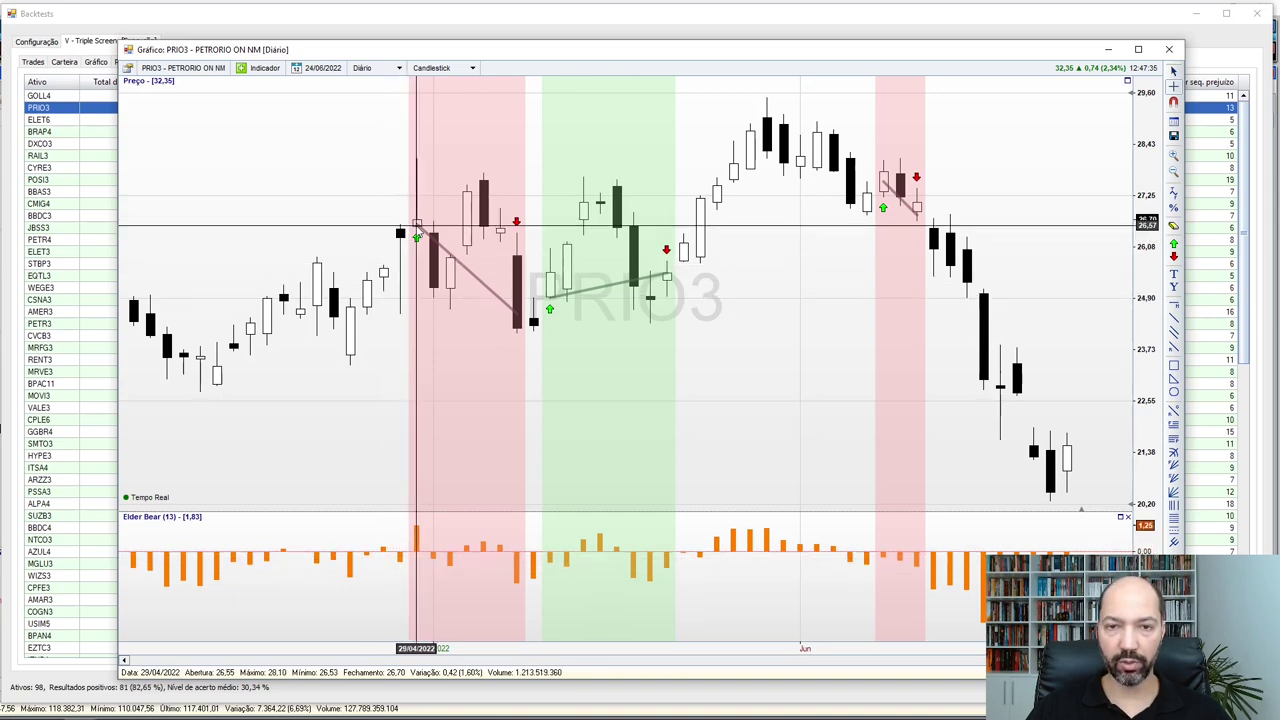
{"action": "mouse_move", "coordinate": [420, 230]}
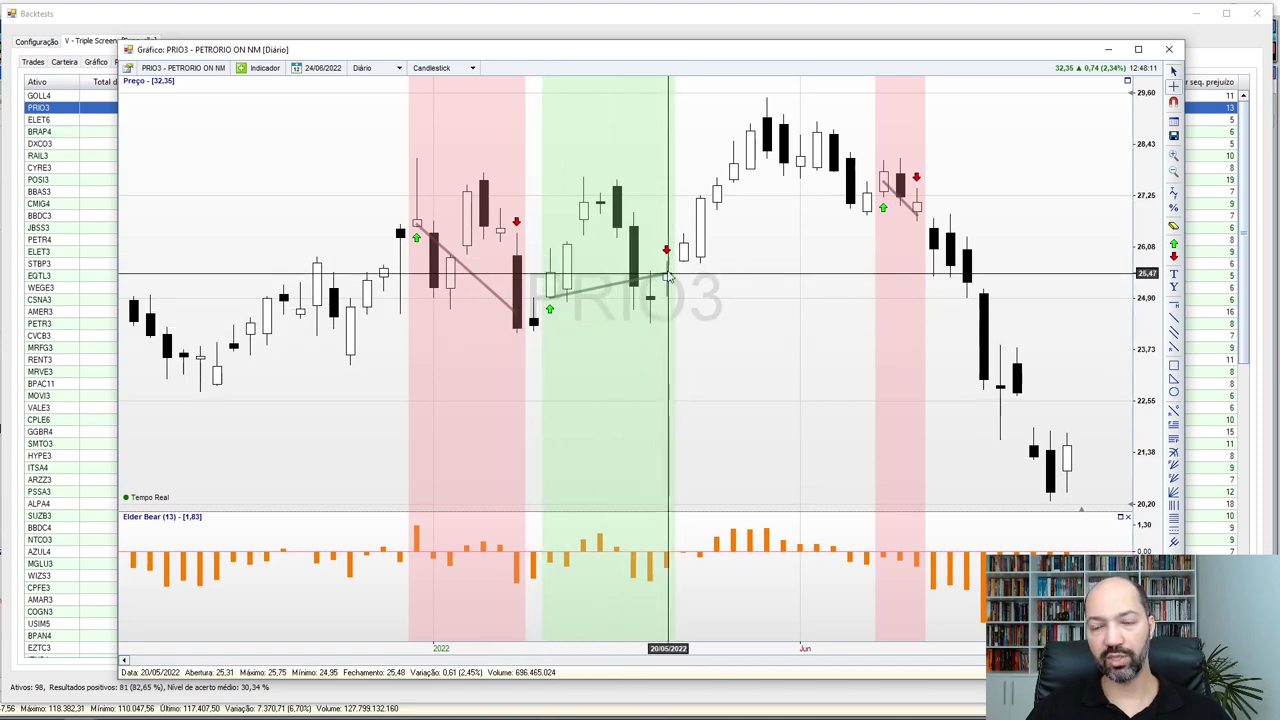
{"action": "mouse_move", "coordinate": [677, 283]}
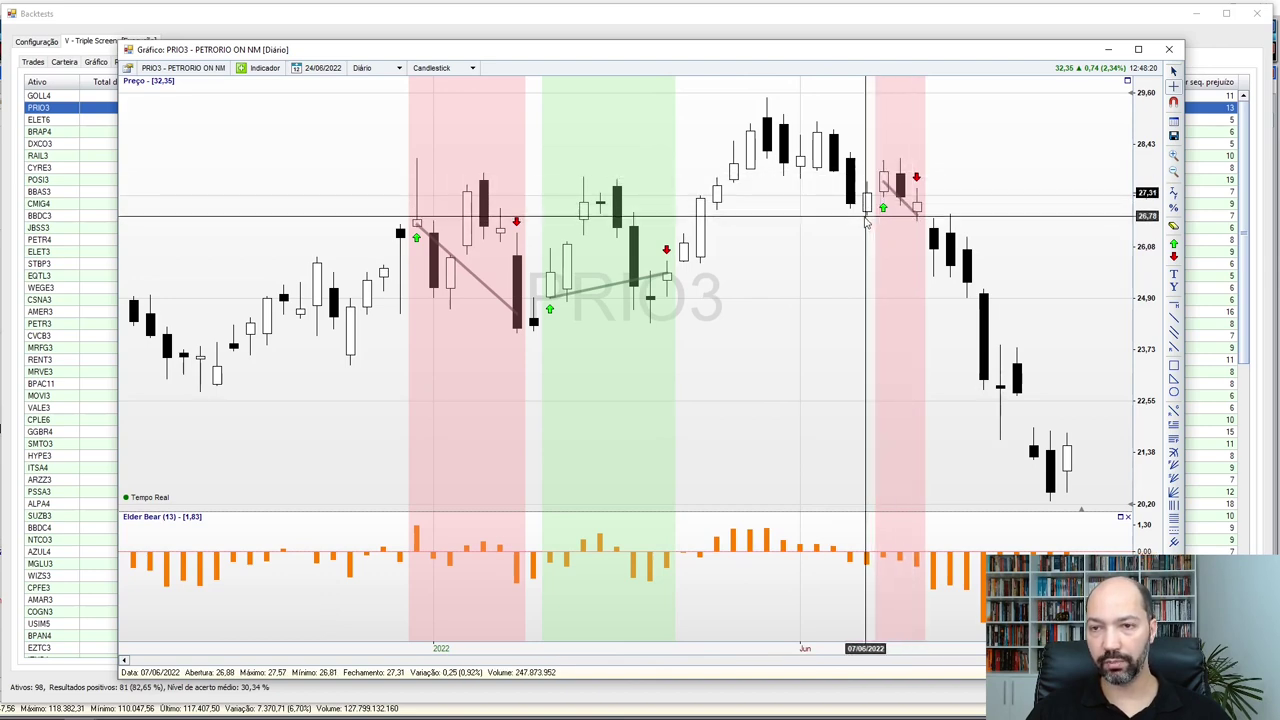
Review the PRIO3 trades across the full price history and the years since 2016, and close the chart
{"action": "scroll", "coordinate": [870, 224], "scroll_direction": "down", "scroll_amount": 10}
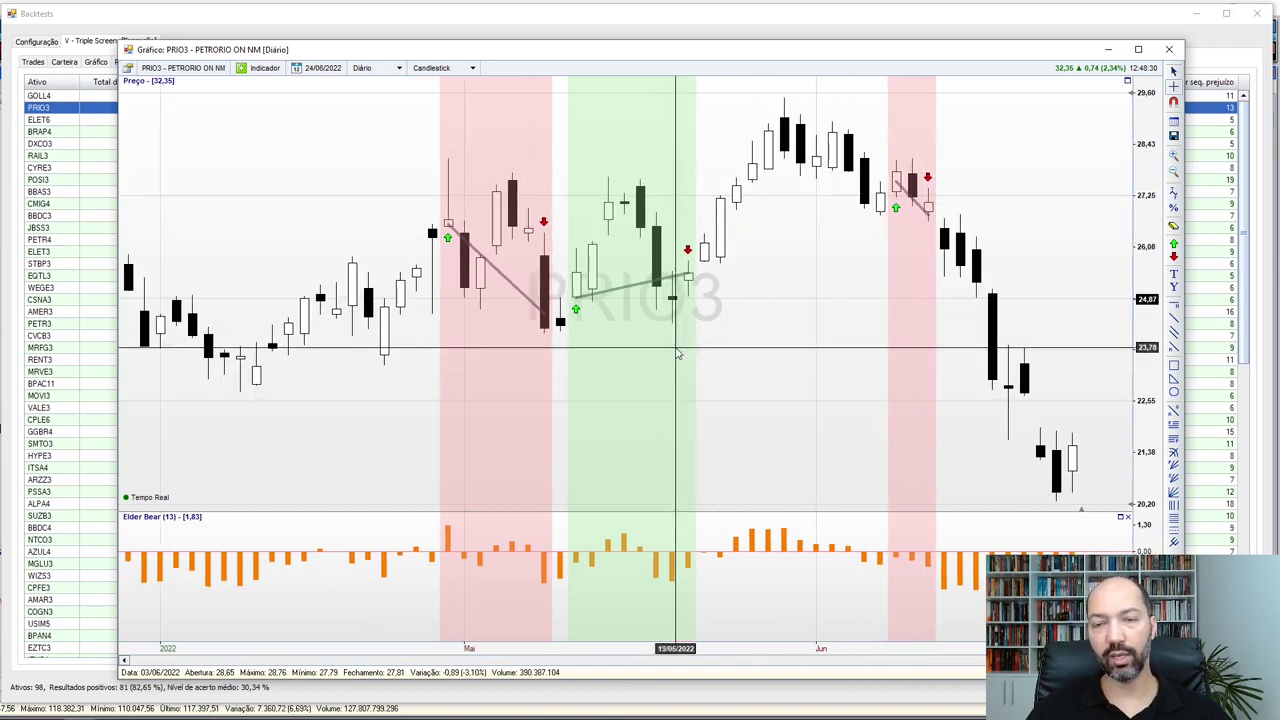
{"action": "scroll", "coordinate": [628, 374], "scroll_direction": "down", "scroll_amount": 3}
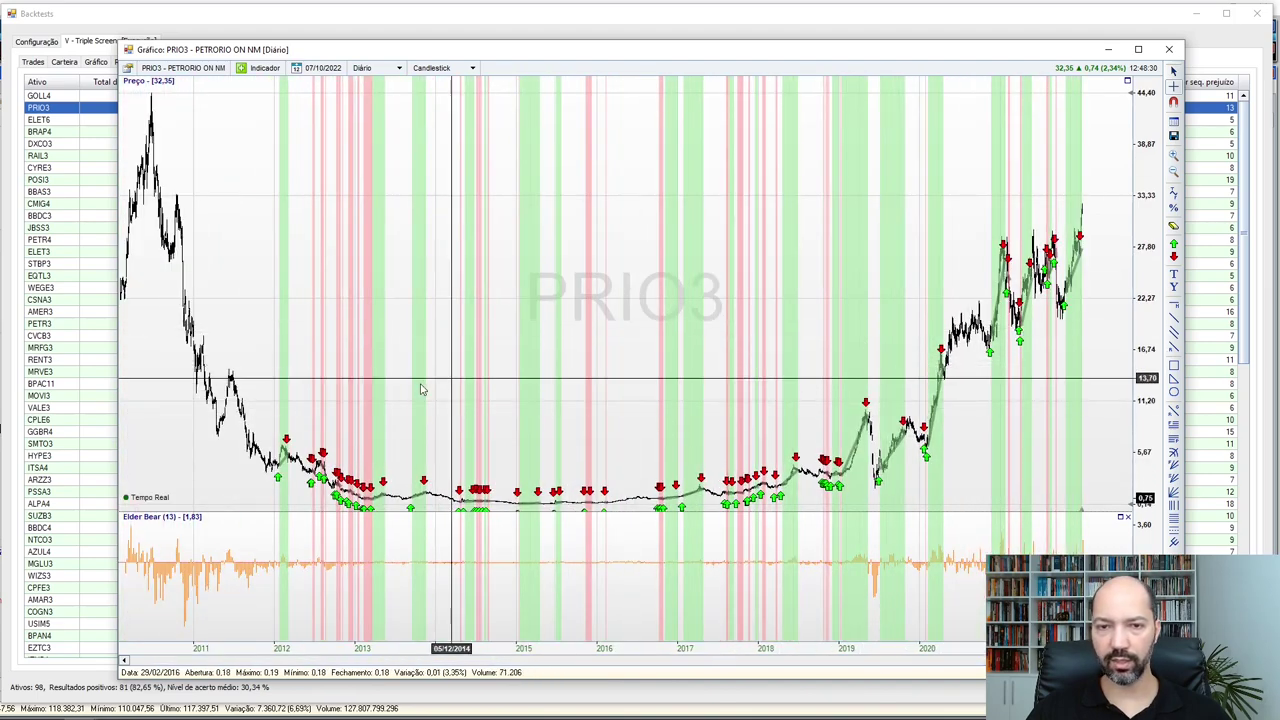
{"action": "scroll", "coordinate": [820, 380], "scroll_direction": "up", "scroll_amount": 5}
{"action": "scroll", "coordinate": [820, 380], "scroll_direction": "up", "scroll_amount": 2}
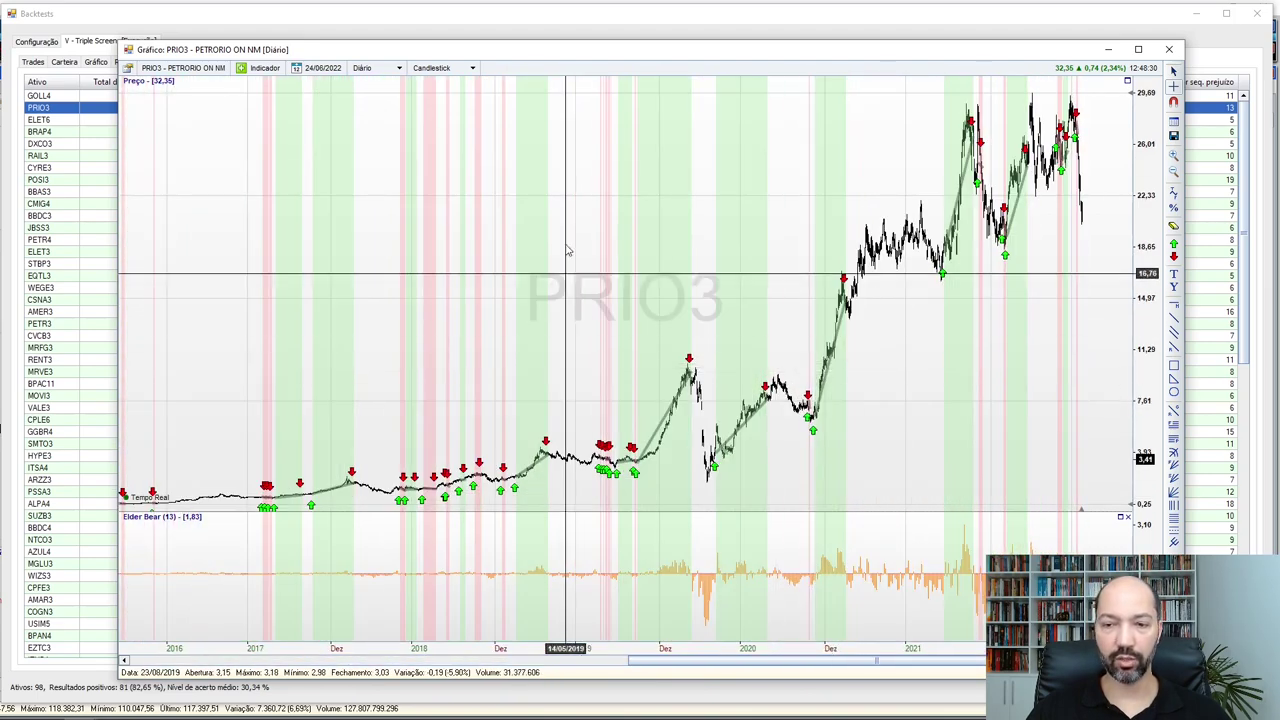
{"action": "left_click", "coordinate": [1168, 51]}
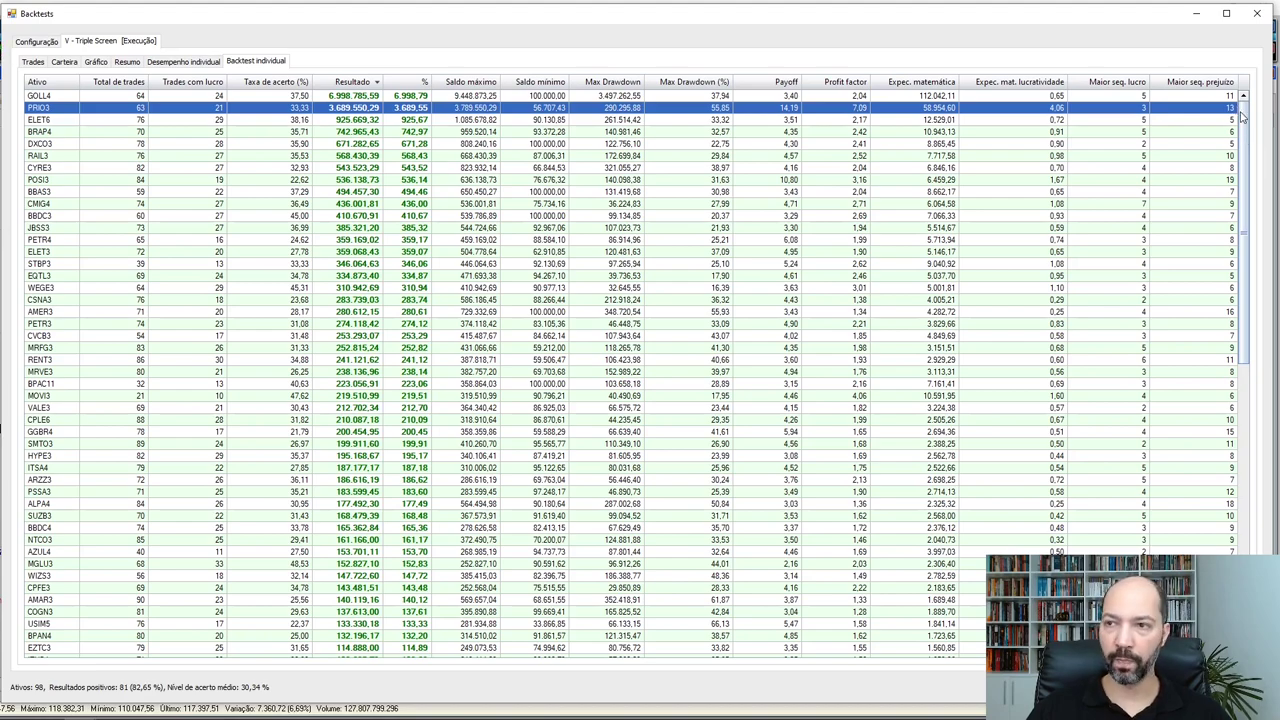
Review the individual results down to the worst-performing assets, and view the capital curve of the weekly exit backtest
{"action": "left_click_drag", "start_coordinate": [1243, 117], "coordinate": [1235, 444]}
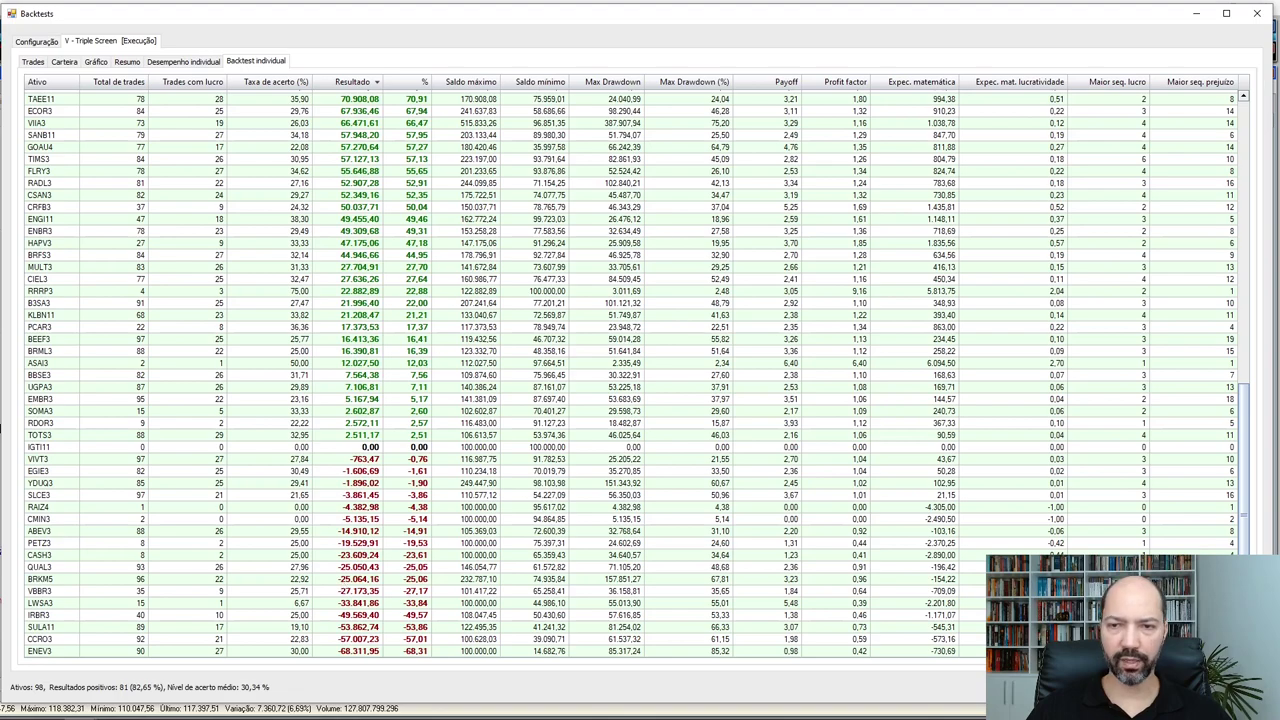
{"action": "left_click_drag", "start_coordinate": [1249, 424], "coordinate": [1252, 128]}
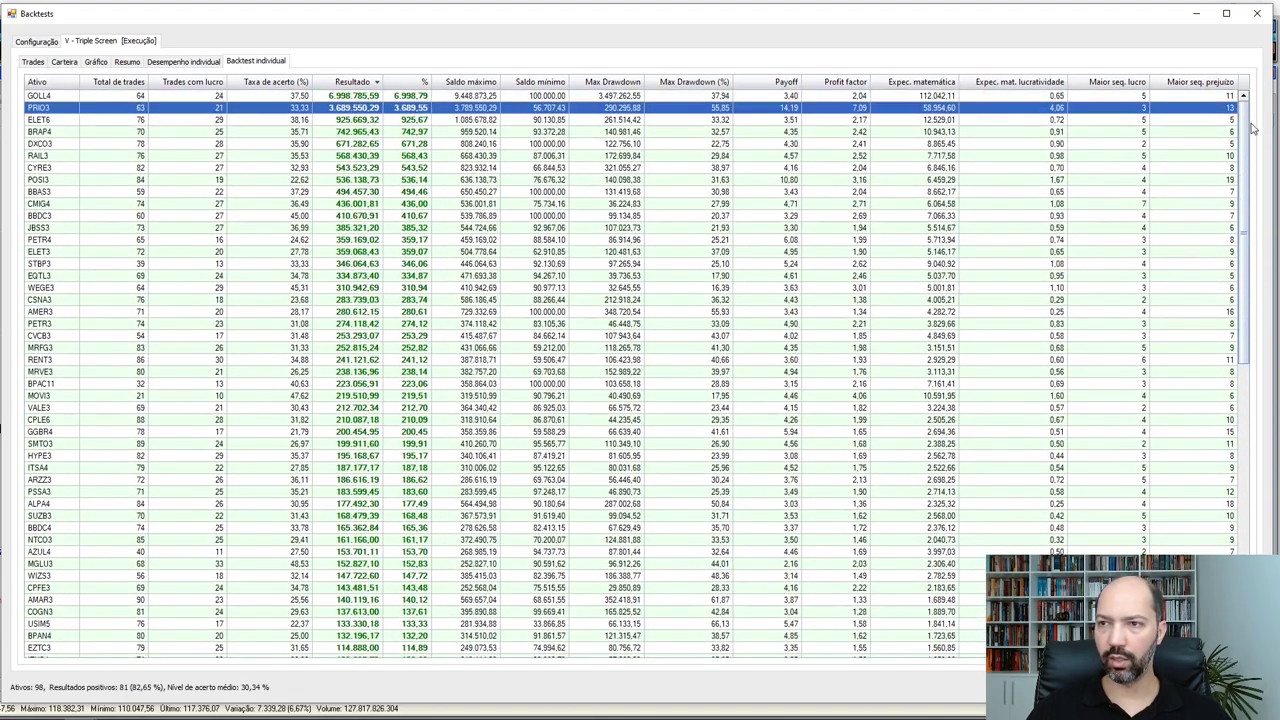
{"action": "left_click", "coordinate": [96, 63]}
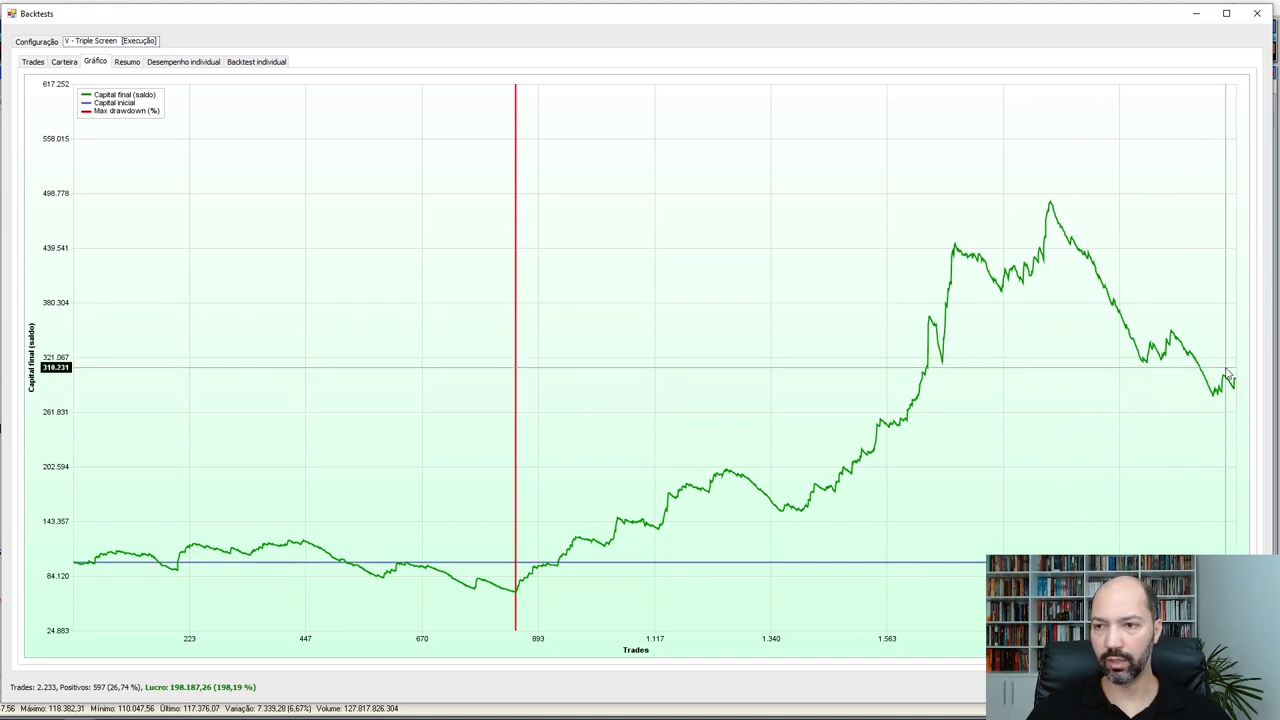
Review the weekly exit backtest's summary, focusing on the percentage variation and maximum drawdown, and return to its capital curve
{"action": "left_click", "coordinate": [128, 62]}
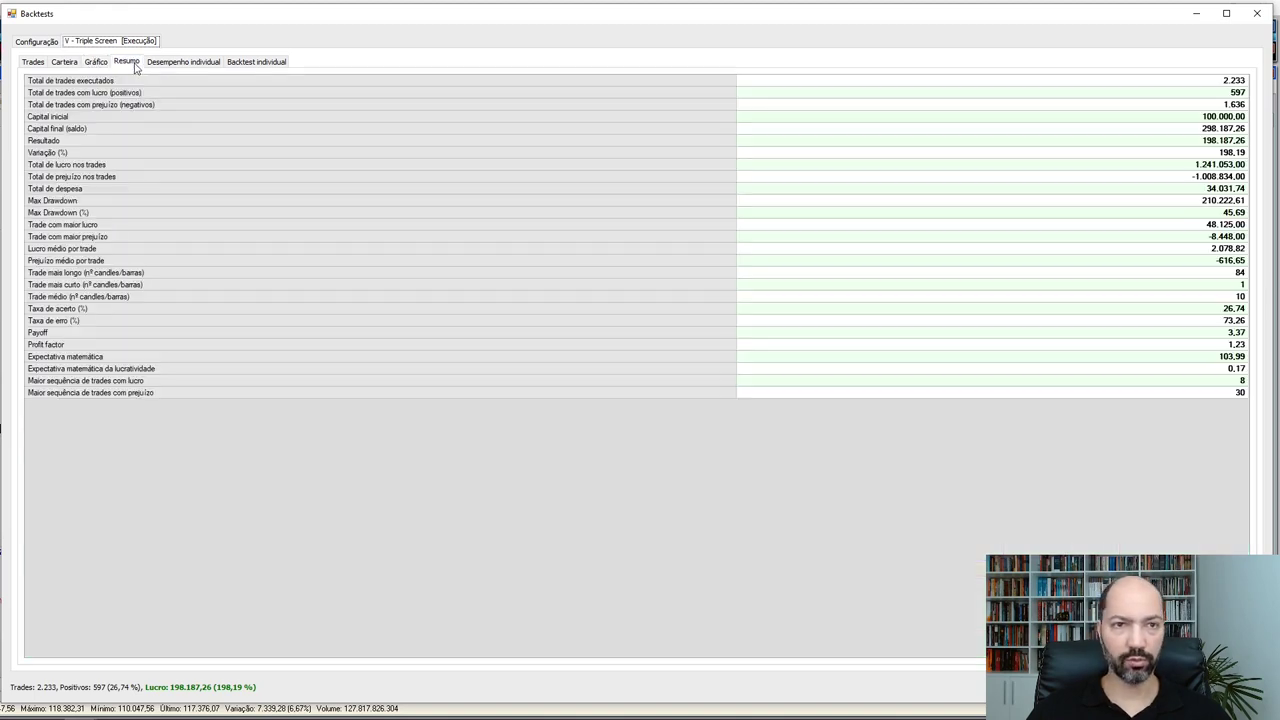
{"action": "left_click", "coordinate": [68, 153]}
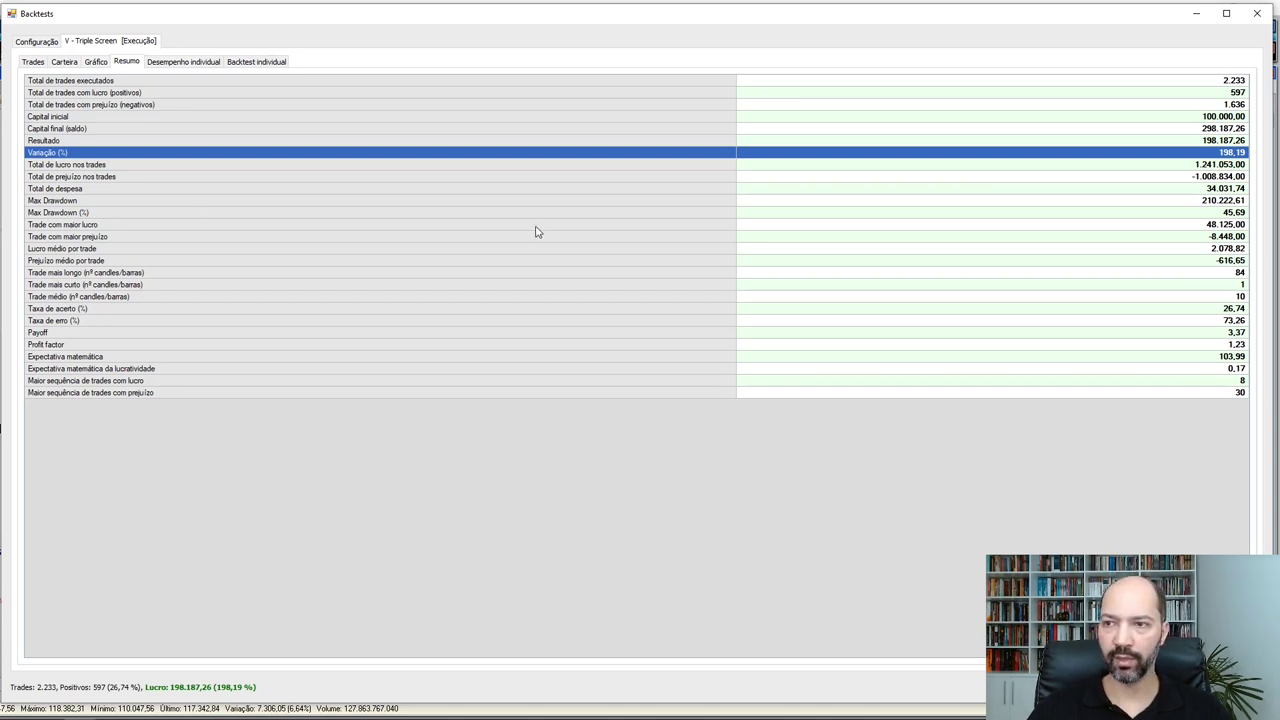
{"action": "left_click", "coordinate": [102, 214]}
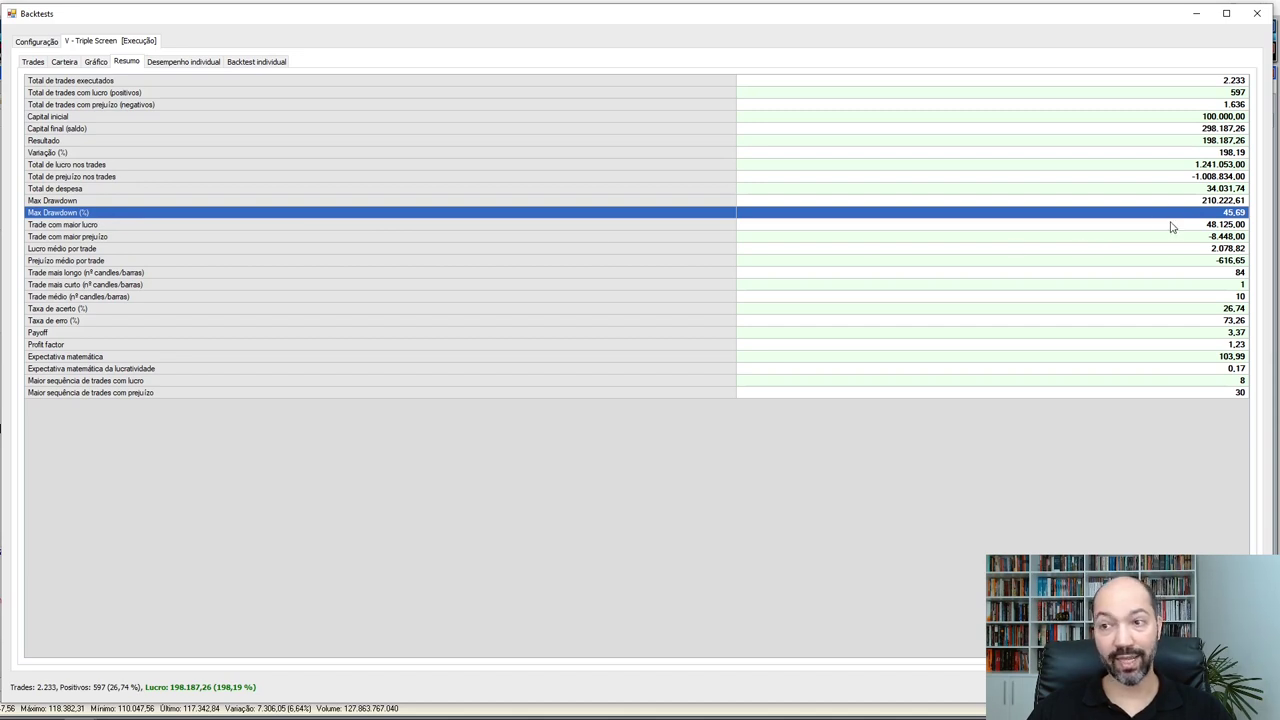
{"action": "left_click", "coordinate": [95, 62]}
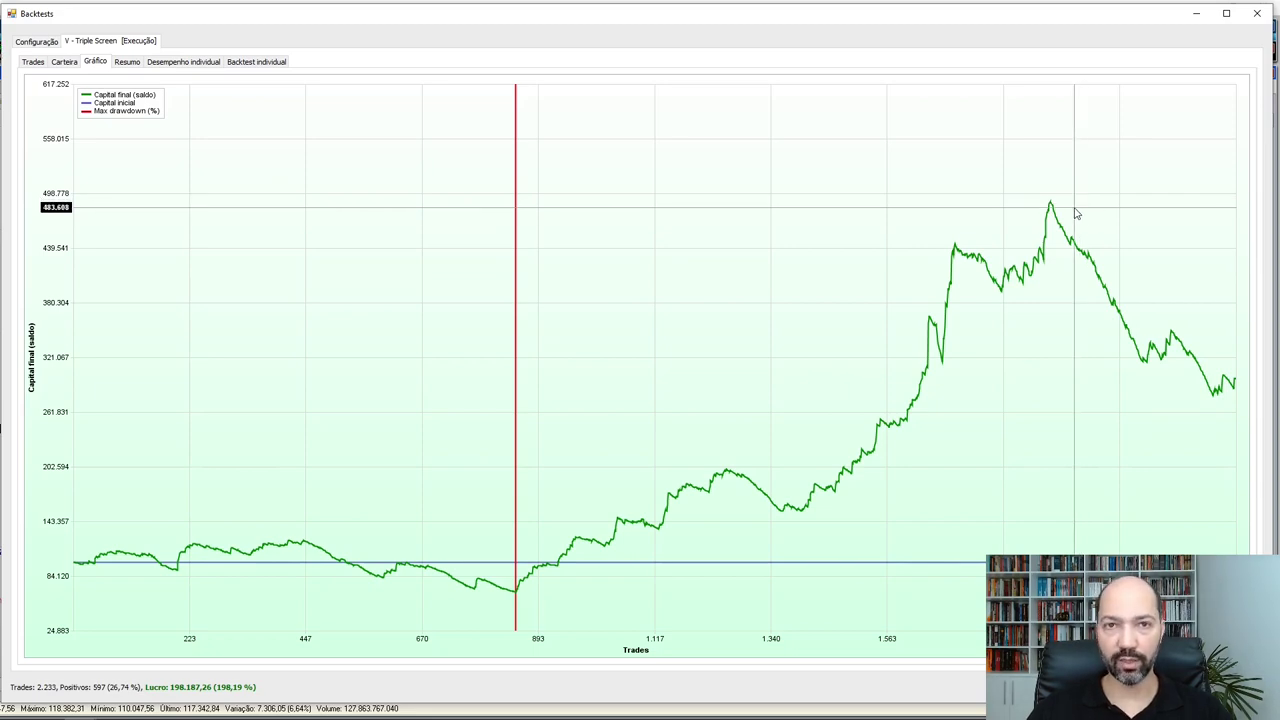
Change the V - Triple Screen backtest's exit setup to Triple Screen venda saída Elder Ray and run it
{"action": "left_click", "coordinate": [50, 44]}
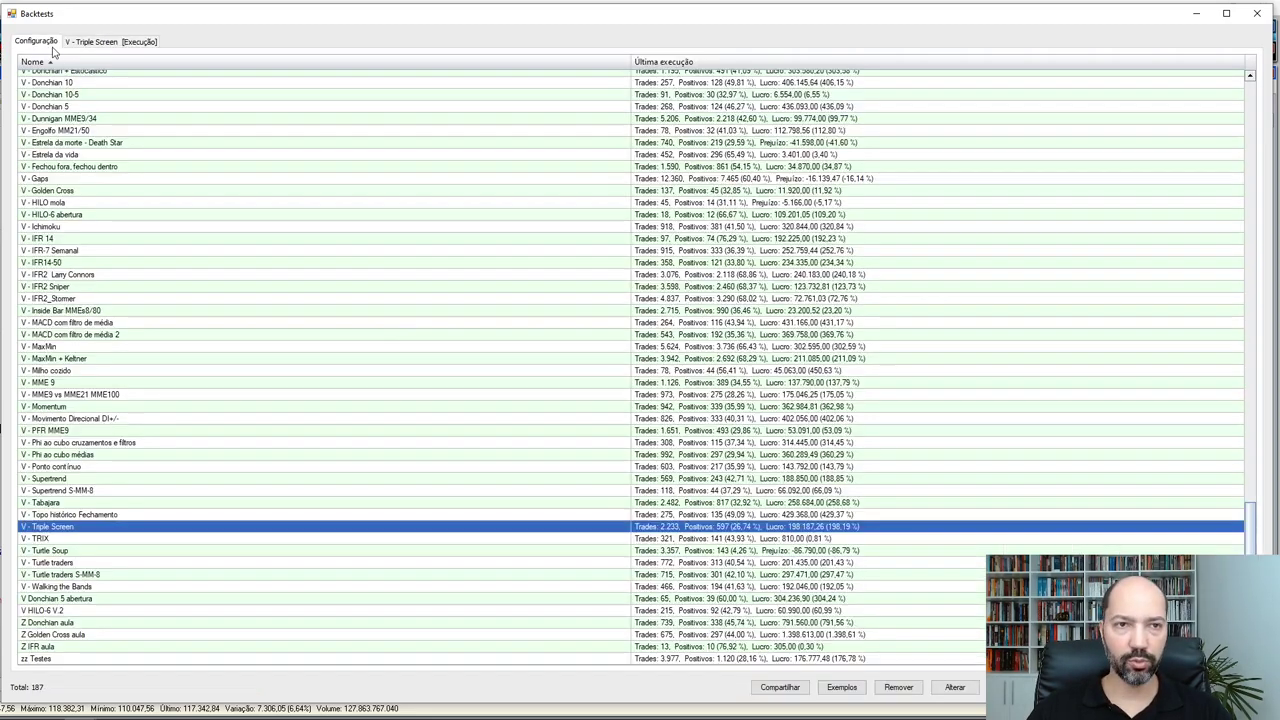
{"action": "left_click", "coordinate": [955, 687]}
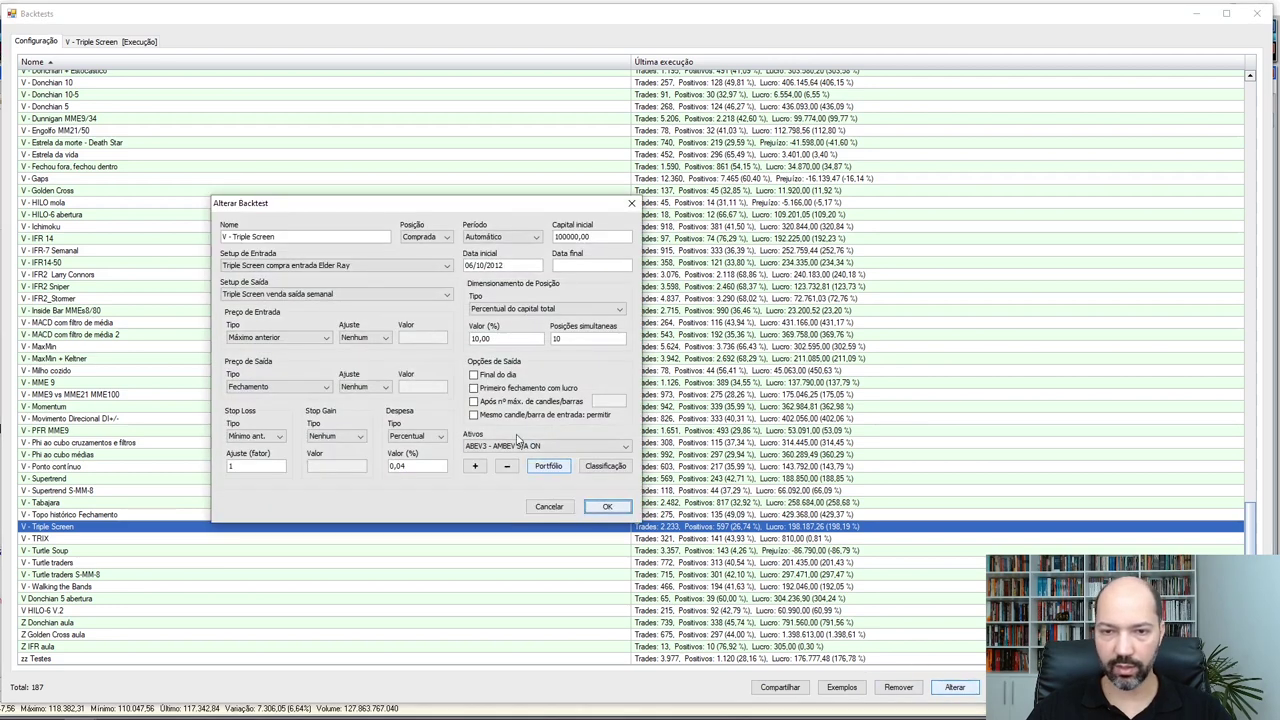
{"action": "left_click", "coordinate": [343, 293]}
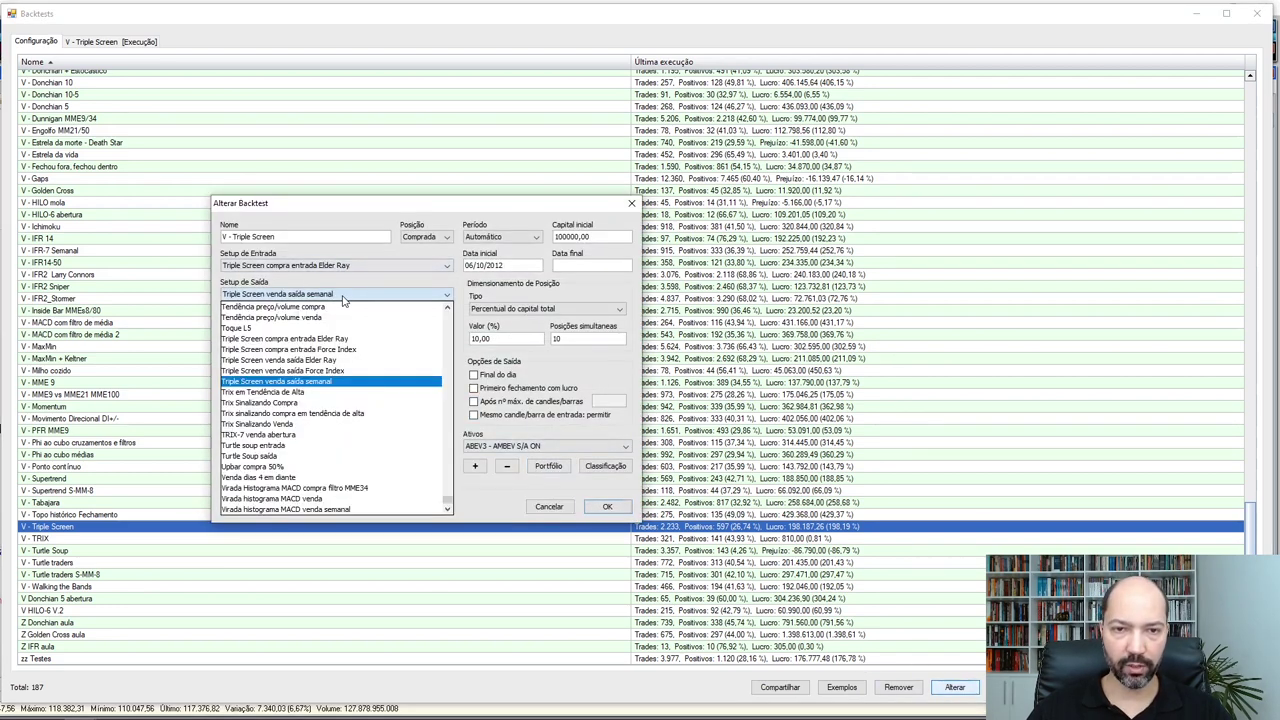
{"action": "left_click", "coordinate": [344, 360]}
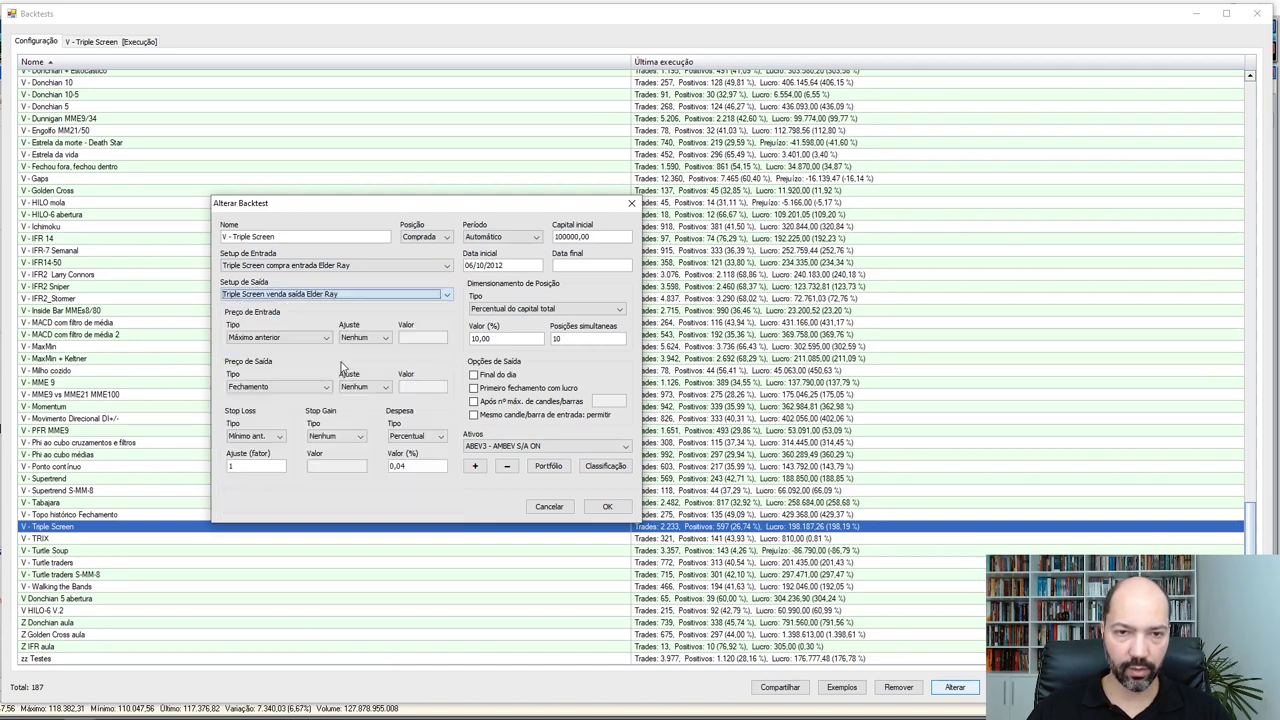
{"action": "left_click", "coordinate": [608, 507]}
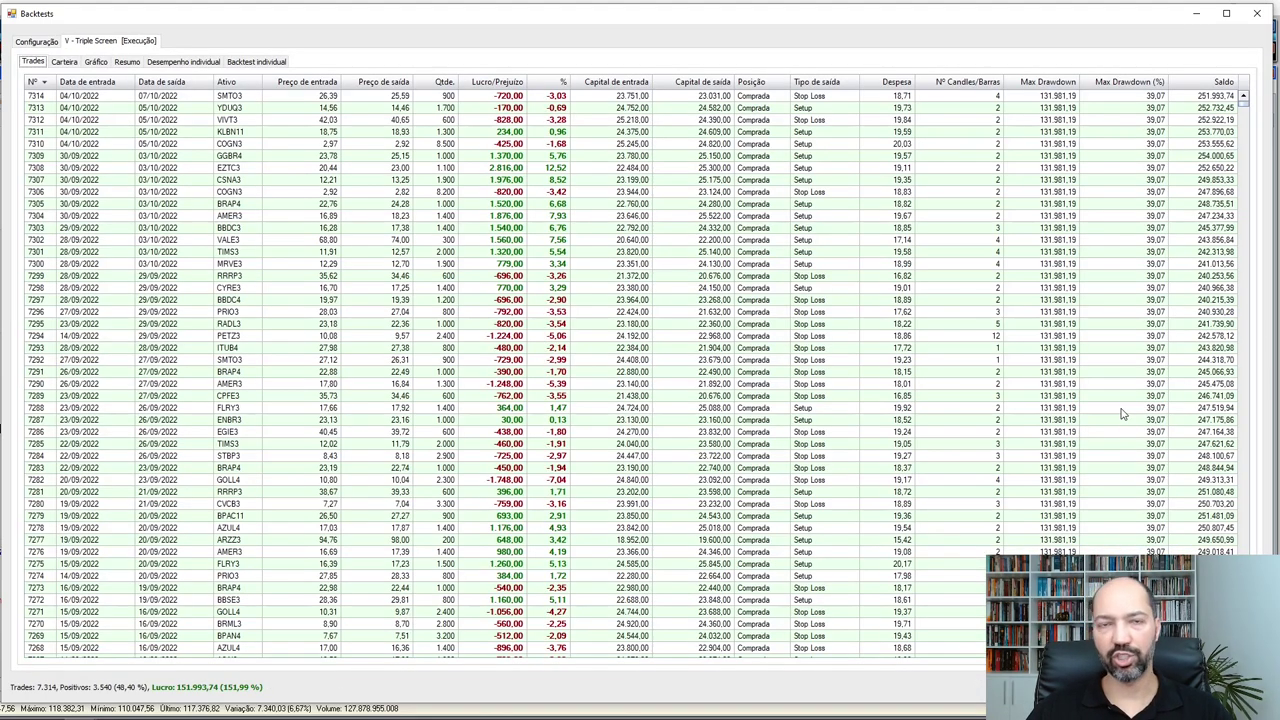
Open the MGLU3 chart from the individual backtest results, enlarge it over the window, and remove the MACD histogram
{"action": "left_click", "coordinate": [256, 61]}
{"action": "left_click", "coordinate": [471, 120]}
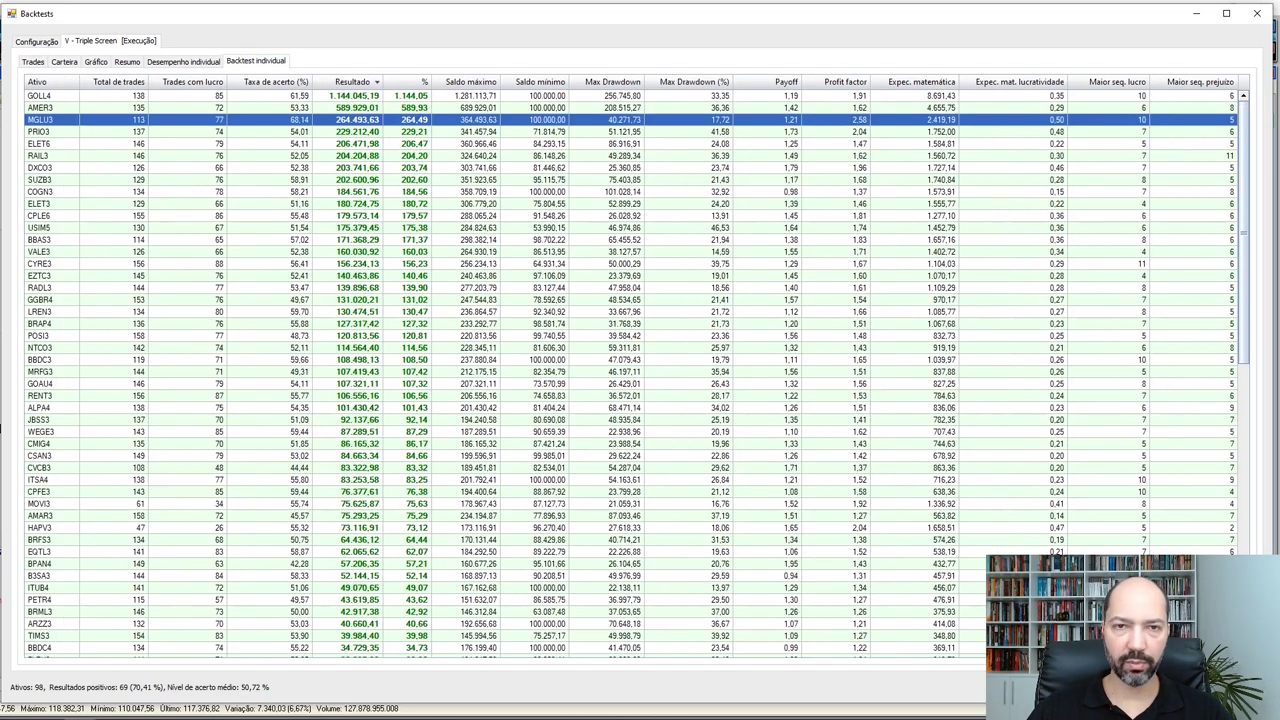
{"action": "double_click", "coordinate": [471, 120]}
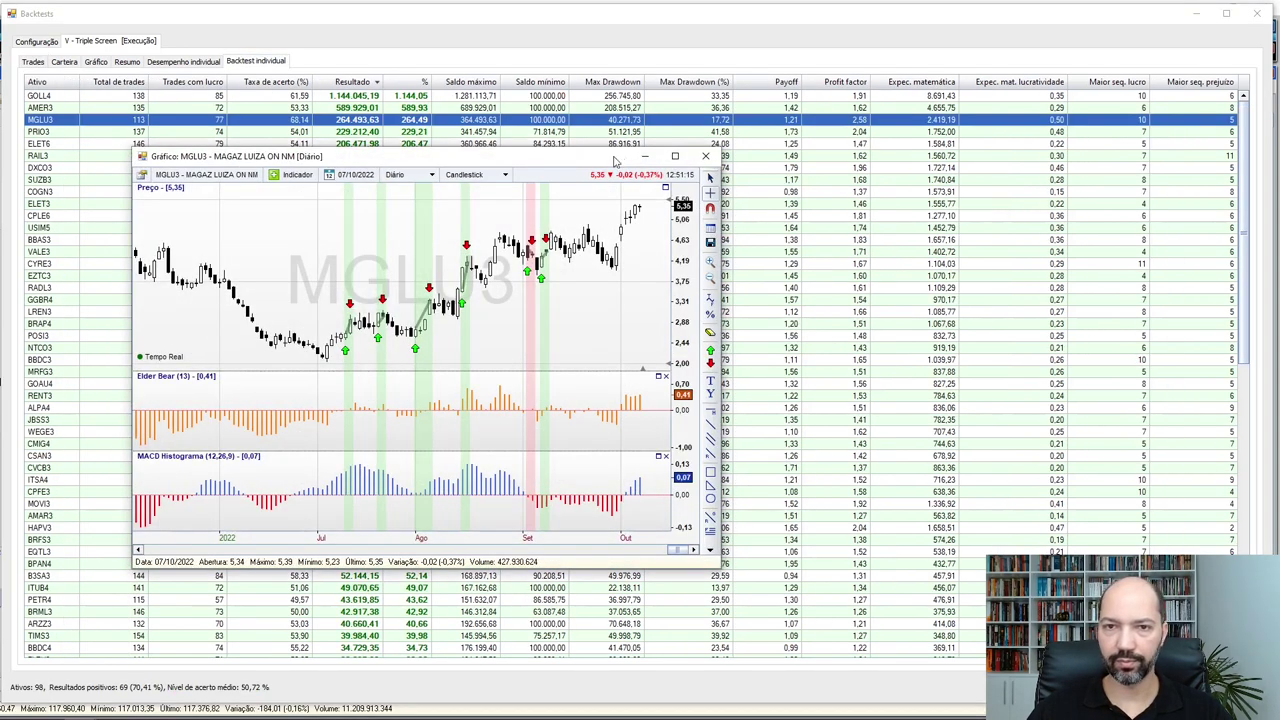
{"action": "left_click_drag", "start_coordinate": [620, 150], "coordinate": [1105, 50]}
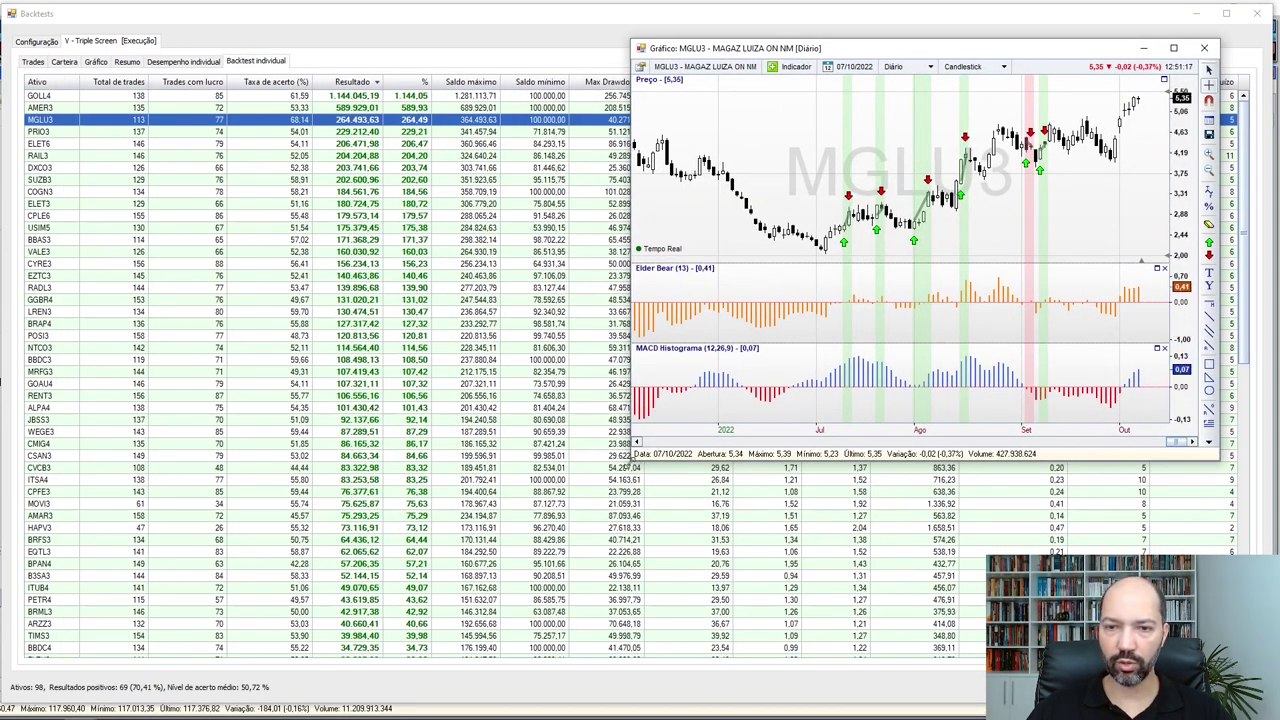
{"action": "left_click_drag", "start_coordinate": [633, 461], "coordinate": [37, 690]}
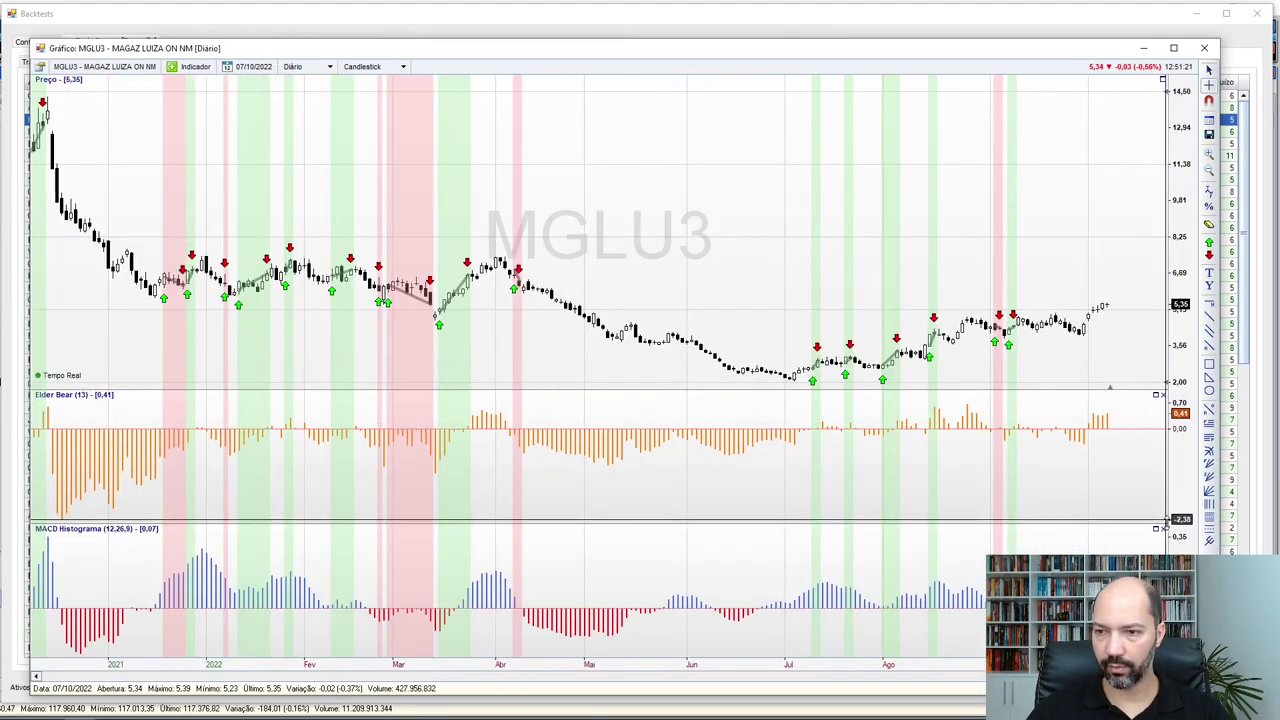
{"action": "left_click", "coordinate": [1164, 527]}
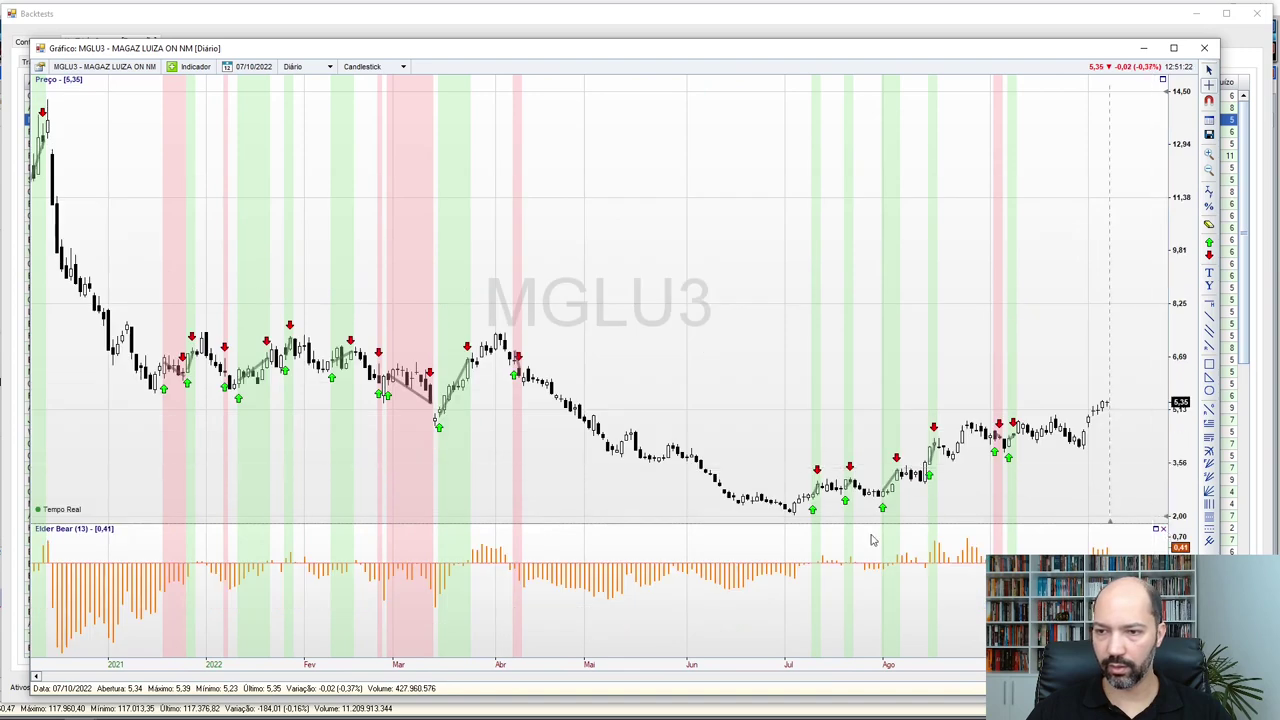
Examine the MGLU3 entries and exits in July and August 2022 up close against the Elder Bear histogram
{"action": "scroll", "coordinate": [643, 521], "scroll_direction": "up", "scroll_amount": 5}
{"action": "scroll", "coordinate": [634, 463], "scroll_direction": "up", "scroll_amount": 2}
{"action": "key", "text": "Left"}
{"action": "key", "text": "Left"}
{"action": "key", "text": "Left"}
{"action": "key", "text": "Left"}
{"action": "key", "text": "Left"}
{"action": "key", "text": "Left"}
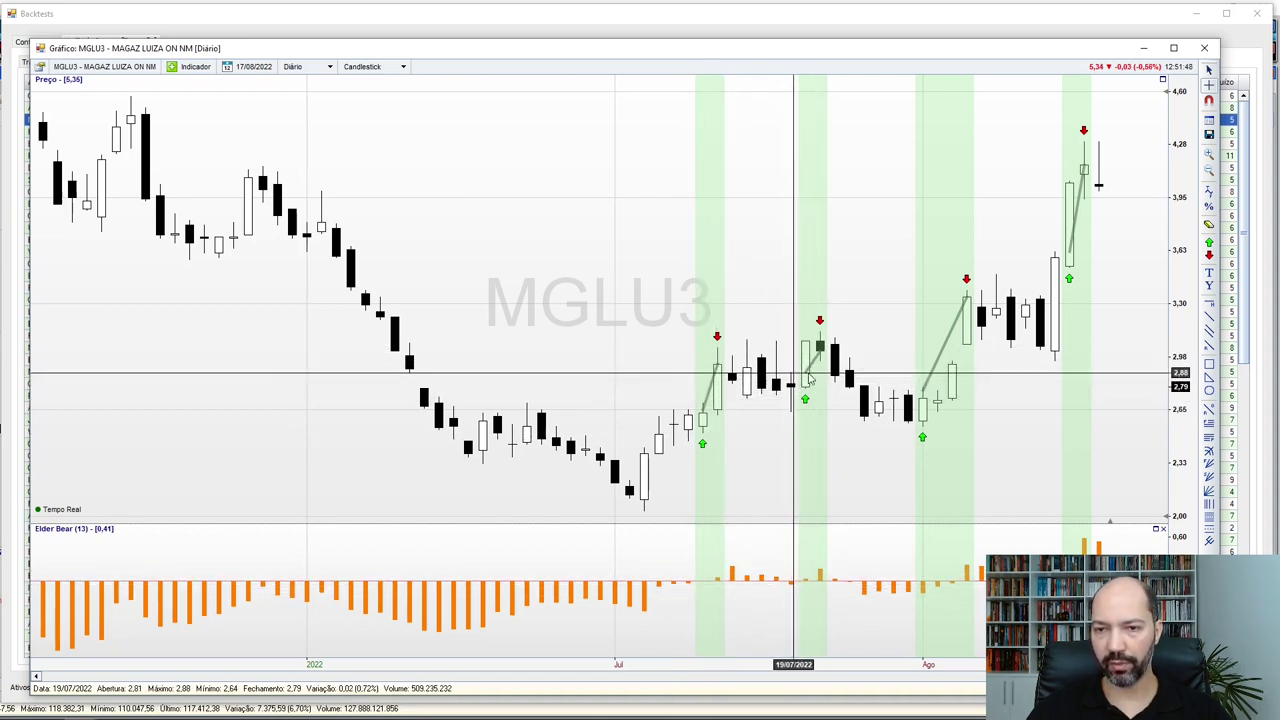
{"action": "mouse_move", "coordinate": [826, 368]}
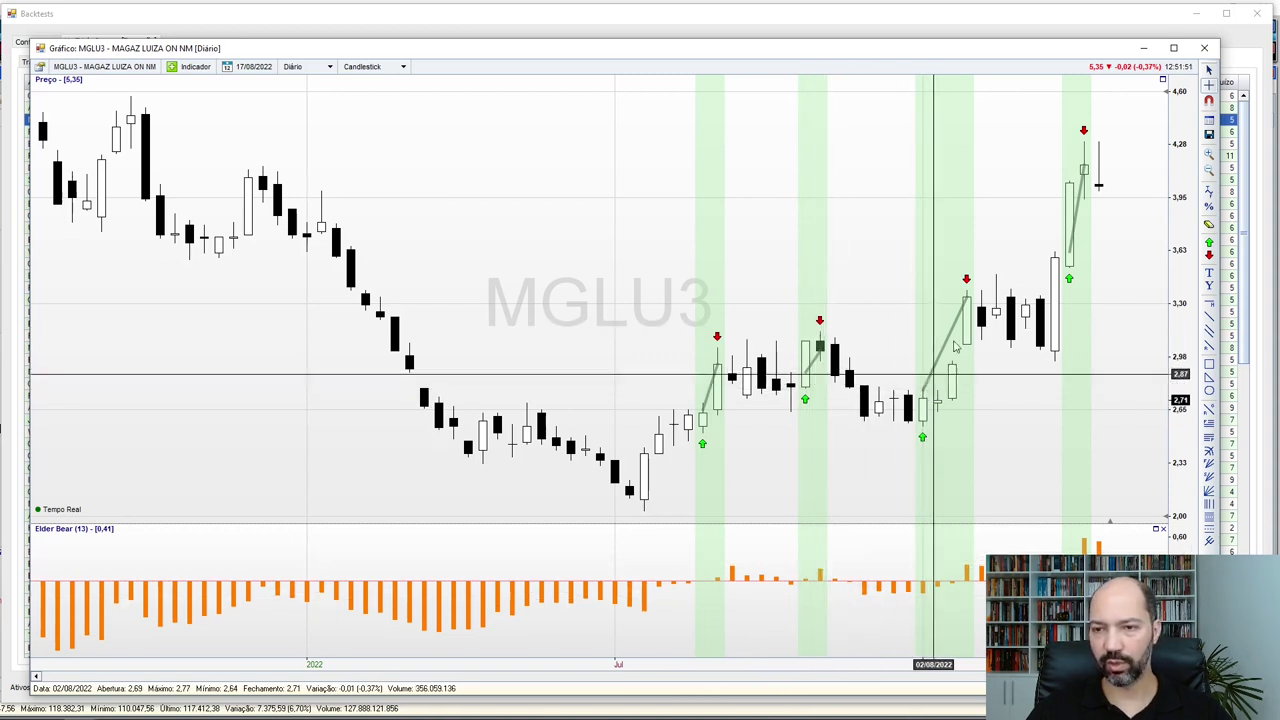
Review the MGLU3 trades across the full price history and from 2021 to 2022, and close the chart
{"action": "scroll", "coordinate": [1014, 400], "scroll_direction": "down", "scroll_amount": 8}
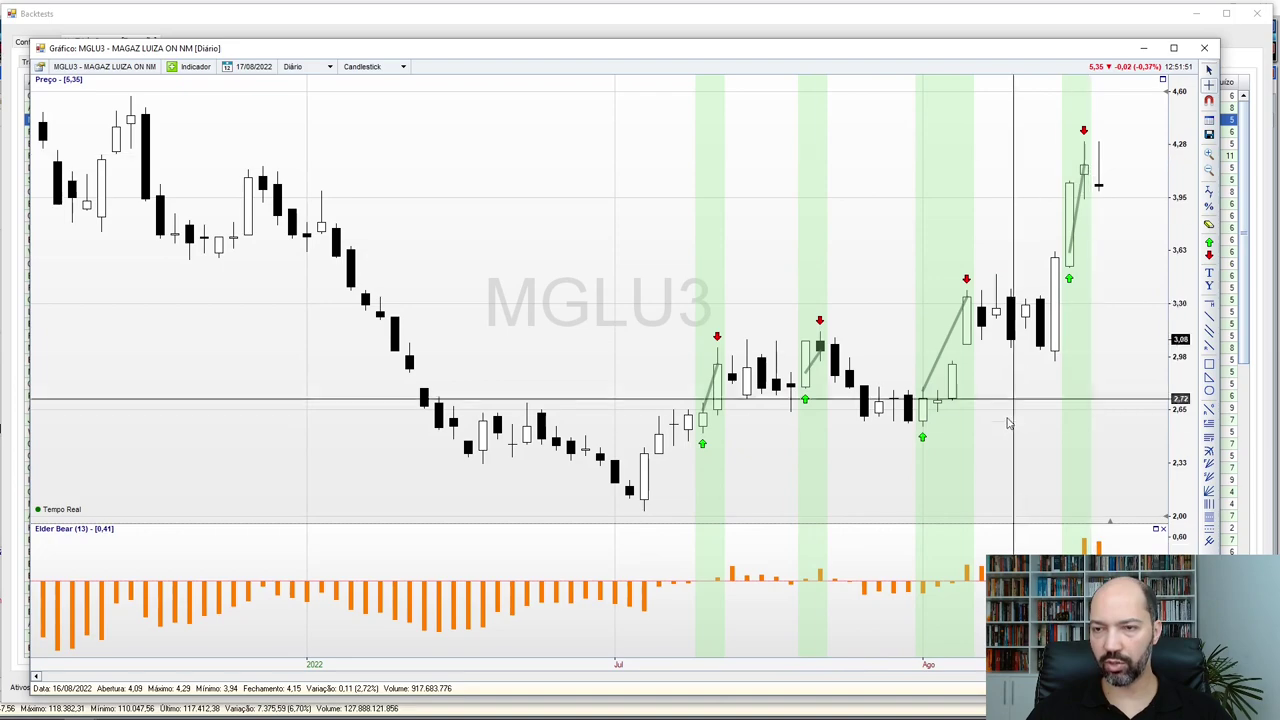
{"action": "scroll", "coordinate": [916, 448], "scroll_direction": "down", "scroll_amount": 10}
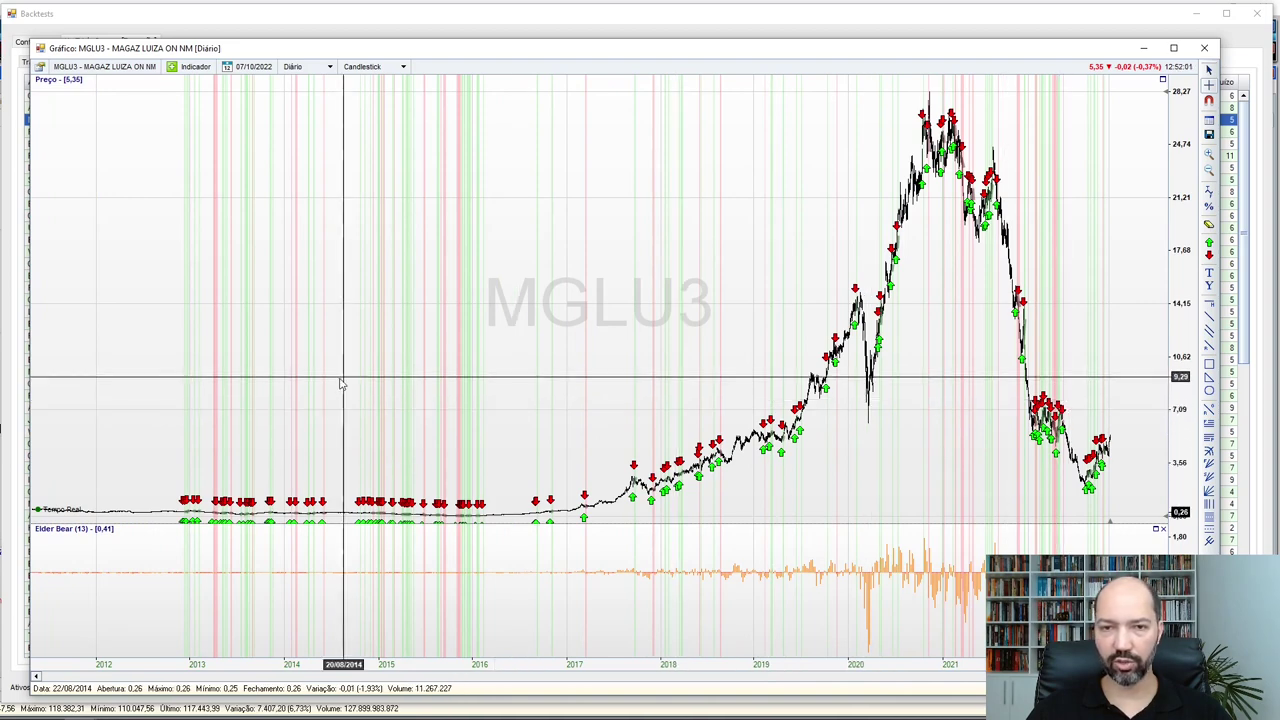
{"action": "scroll", "coordinate": [904, 422], "scroll_direction": "up", "scroll_amount": 4}
{"action": "scroll", "coordinate": [904, 422], "scroll_direction": "up", "scroll_amount": 5}
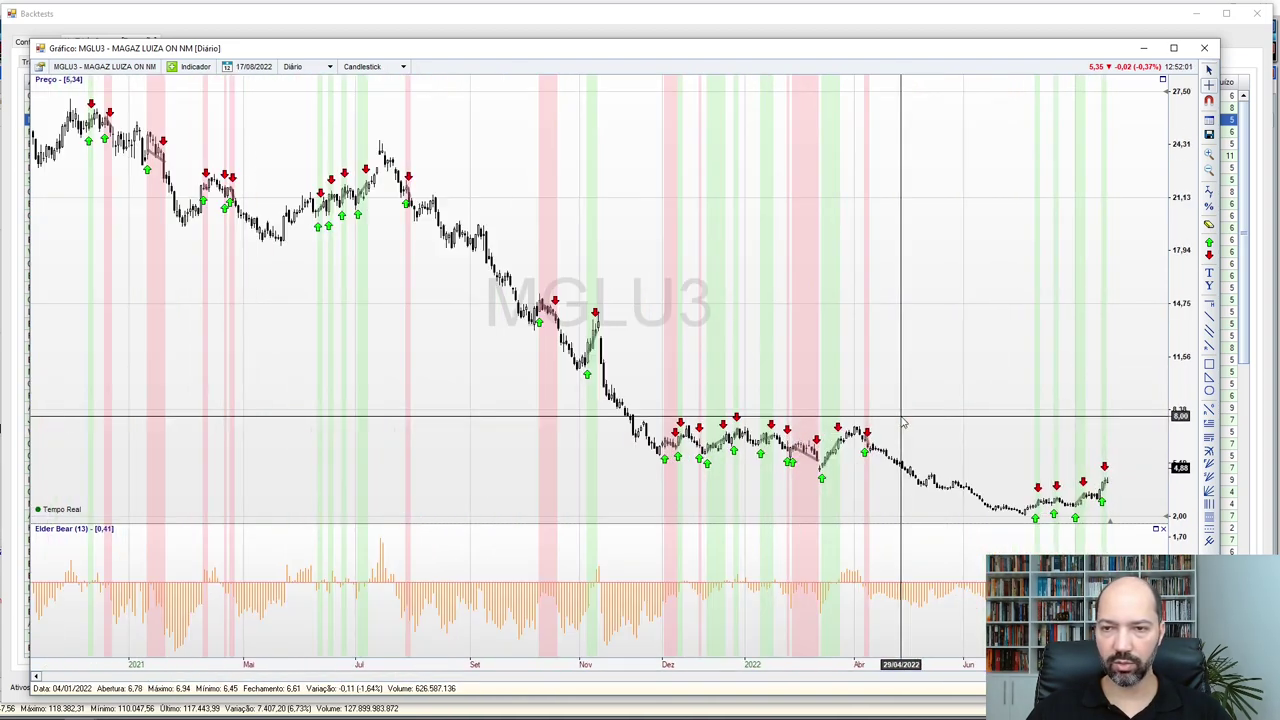
{"action": "left_click", "coordinate": [1204, 47]}
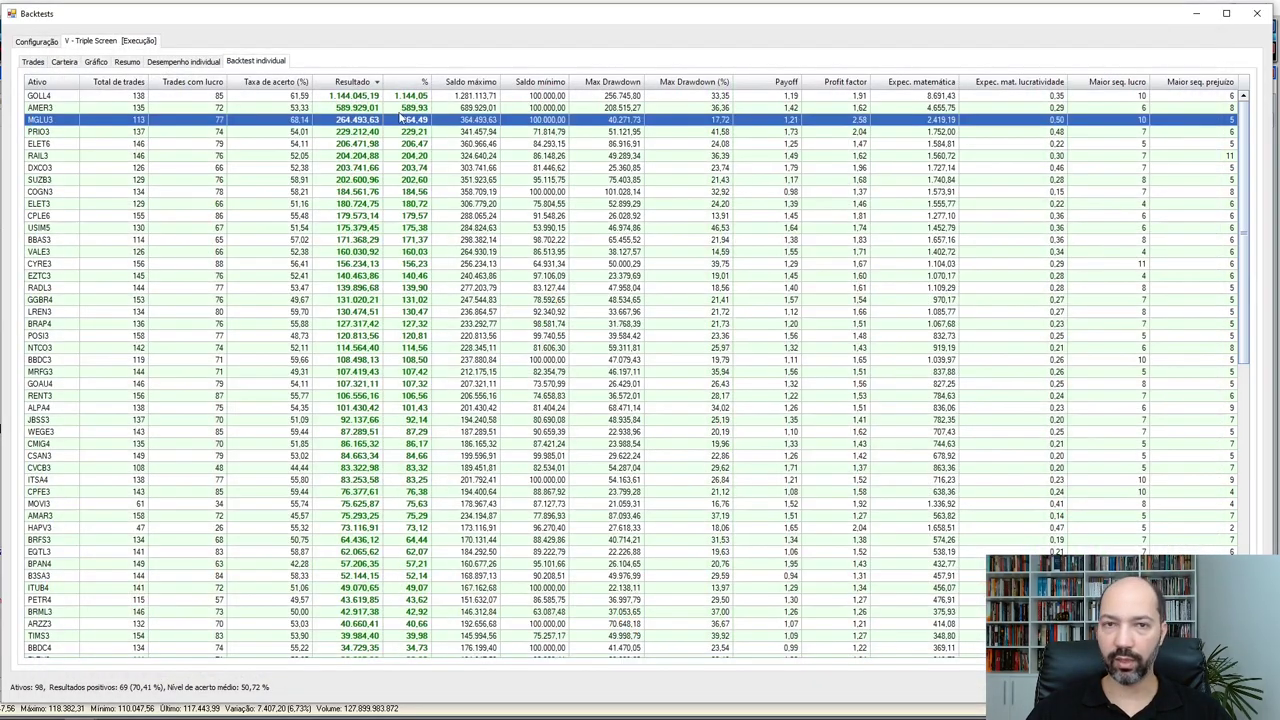
Review the individual results down to the worst-performing assets, and view the capital curve of the Elder Ray exit backtest
{"action": "key", "text": "Down"}
{"action": "key", "text": "Down"}
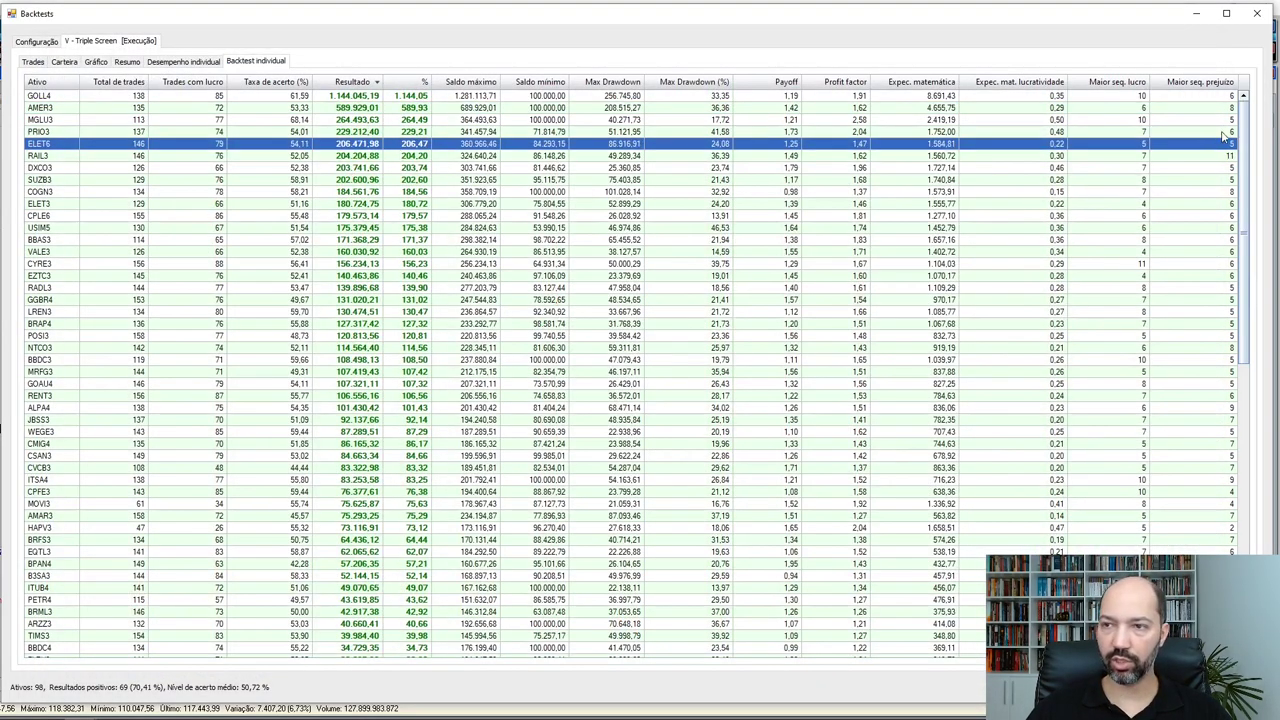
{"action": "scroll", "coordinate": [1222, 136], "scroll_direction": "down", "scroll_amount": 15}
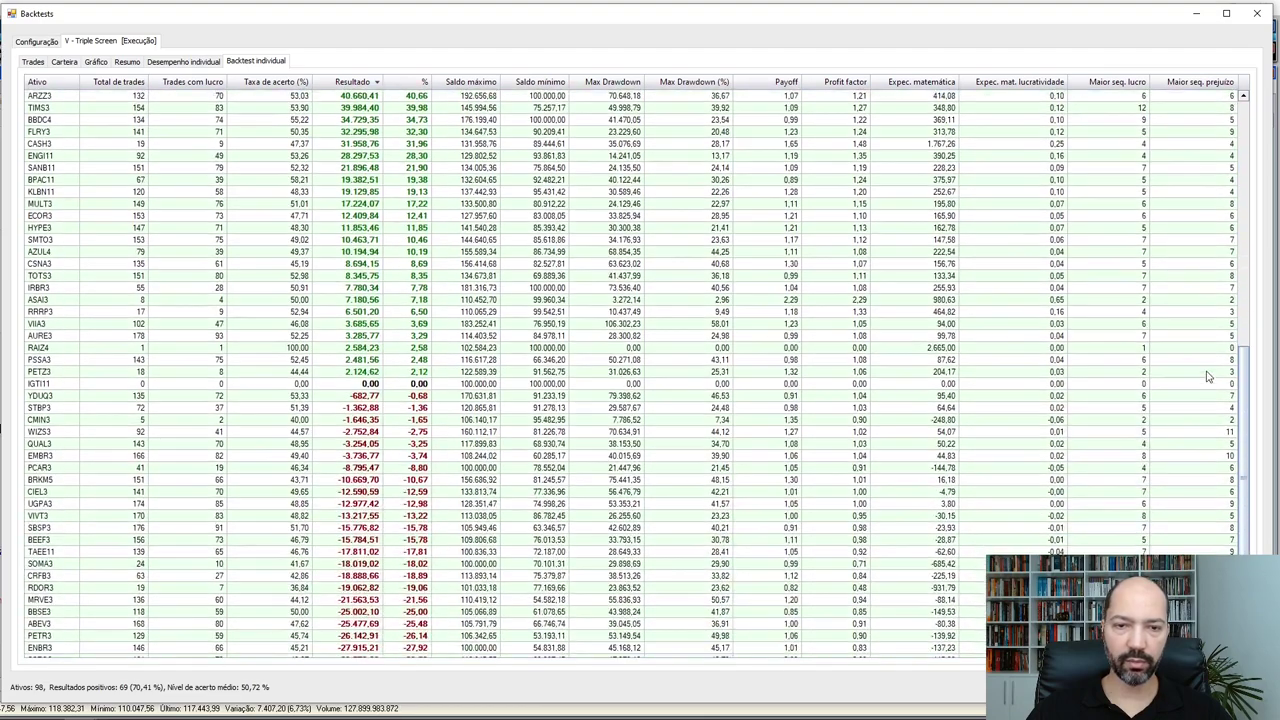
{"action": "scroll", "coordinate": [1207, 400], "scroll_direction": "down", "scroll_amount": 3}
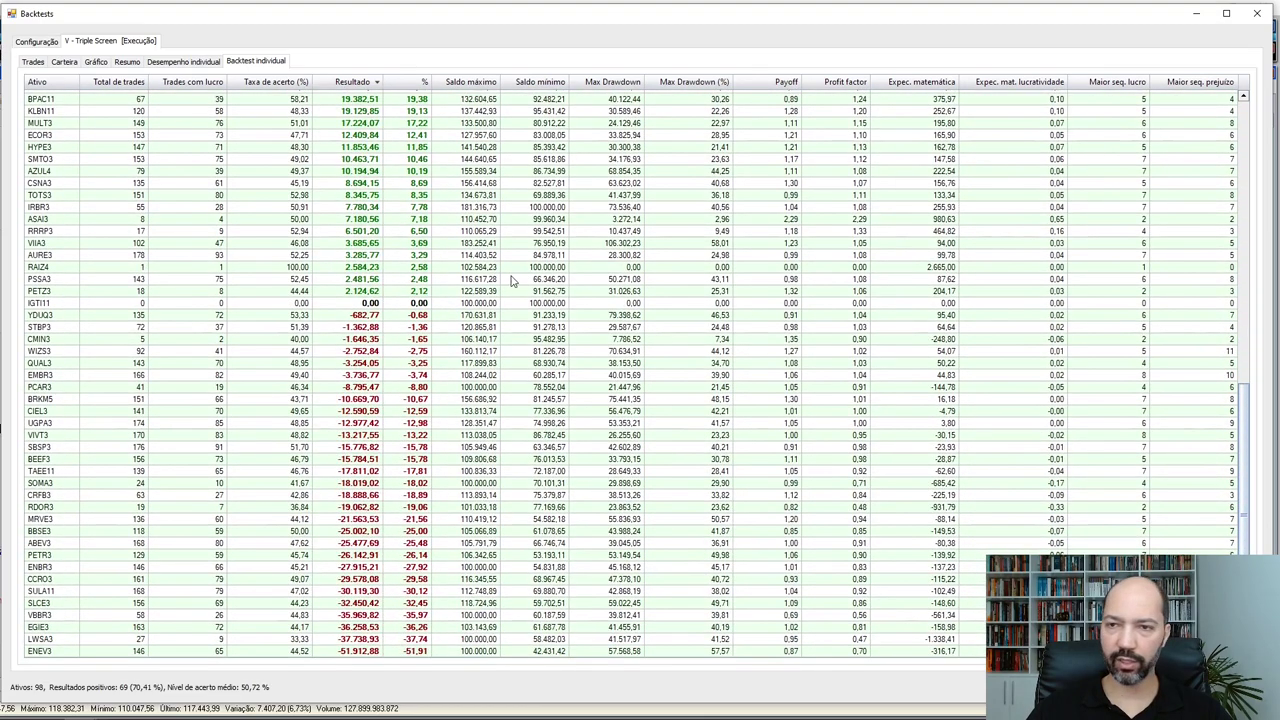
{"action": "scroll", "coordinate": [512, 280], "scroll_direction": "up", "scroll_amount": 17}
{"action": "left_click", "coordinate": [96, 62]}
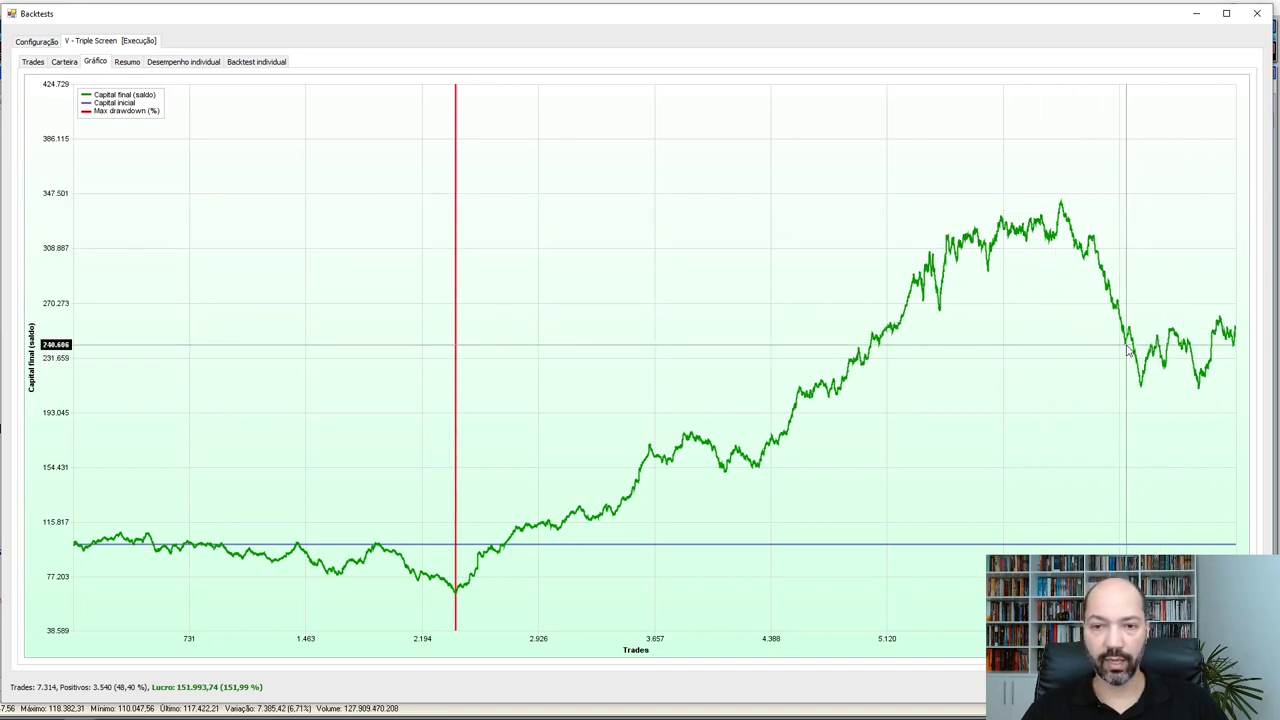
Review the Elder Ray exit summary for variation, maximum drawdown, hit rate, payoff and total trades, and return to the capital curve
{"action": "left_click", "coordinate": [127, 63]}
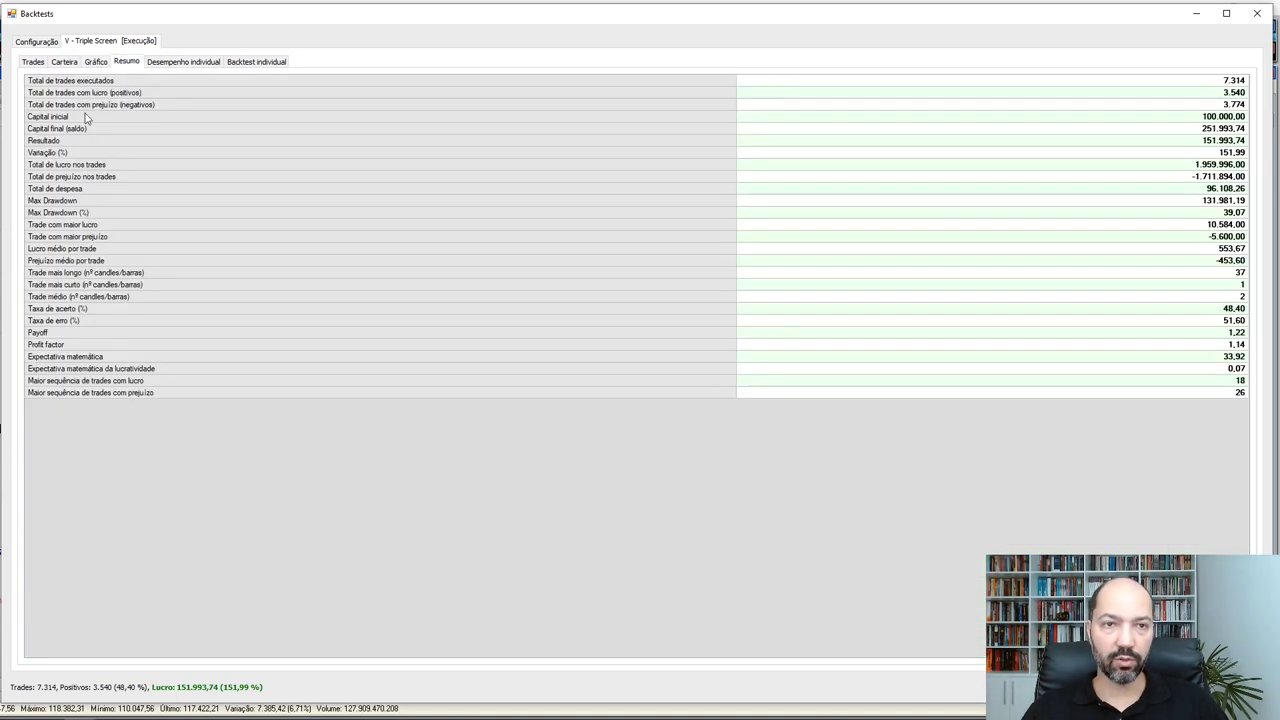
{"action": "left_click", "coordinate": [67, 154]}
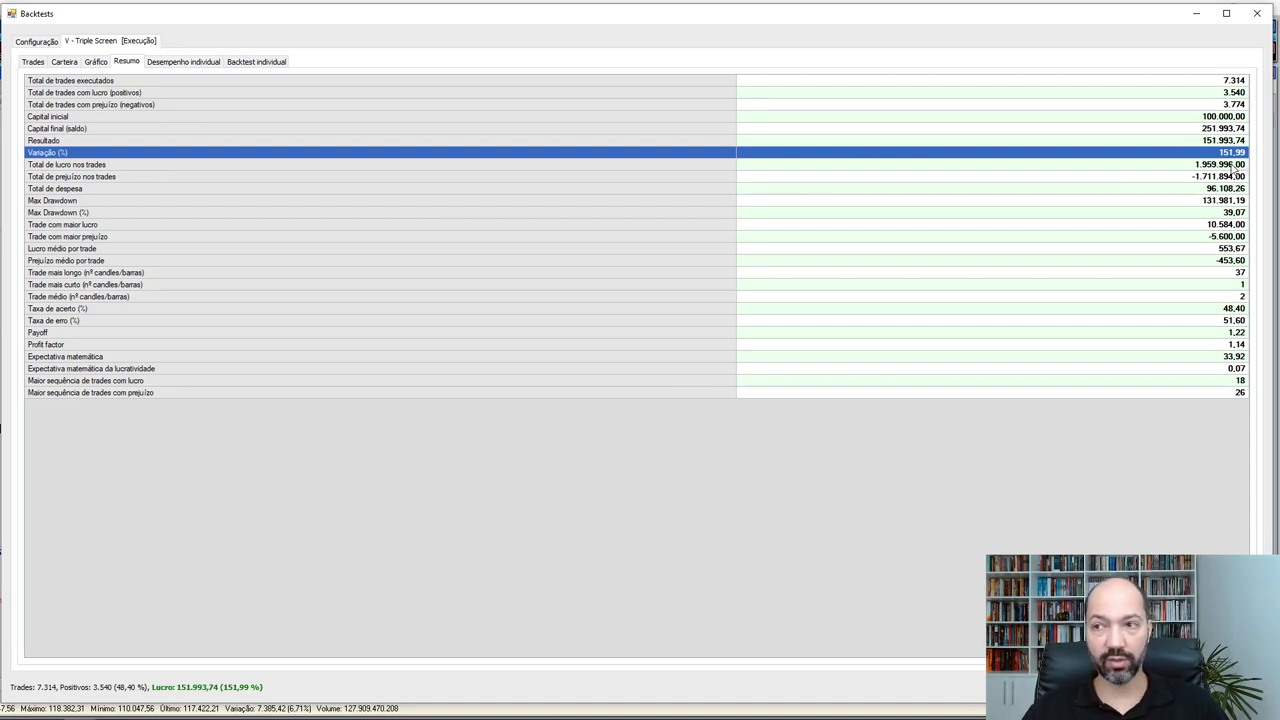
{"action": "left_click", "coordinate": [146, 213]}
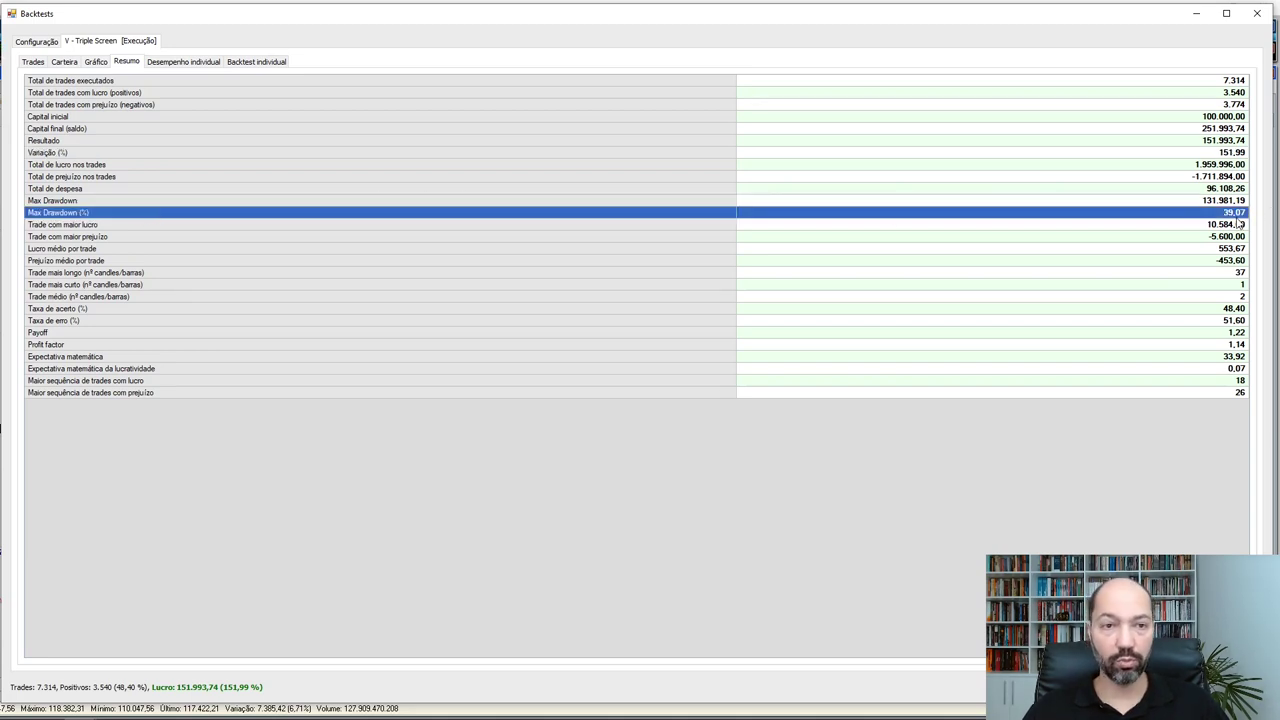
{"action": "left_click", "coordinate": [115, 312]}
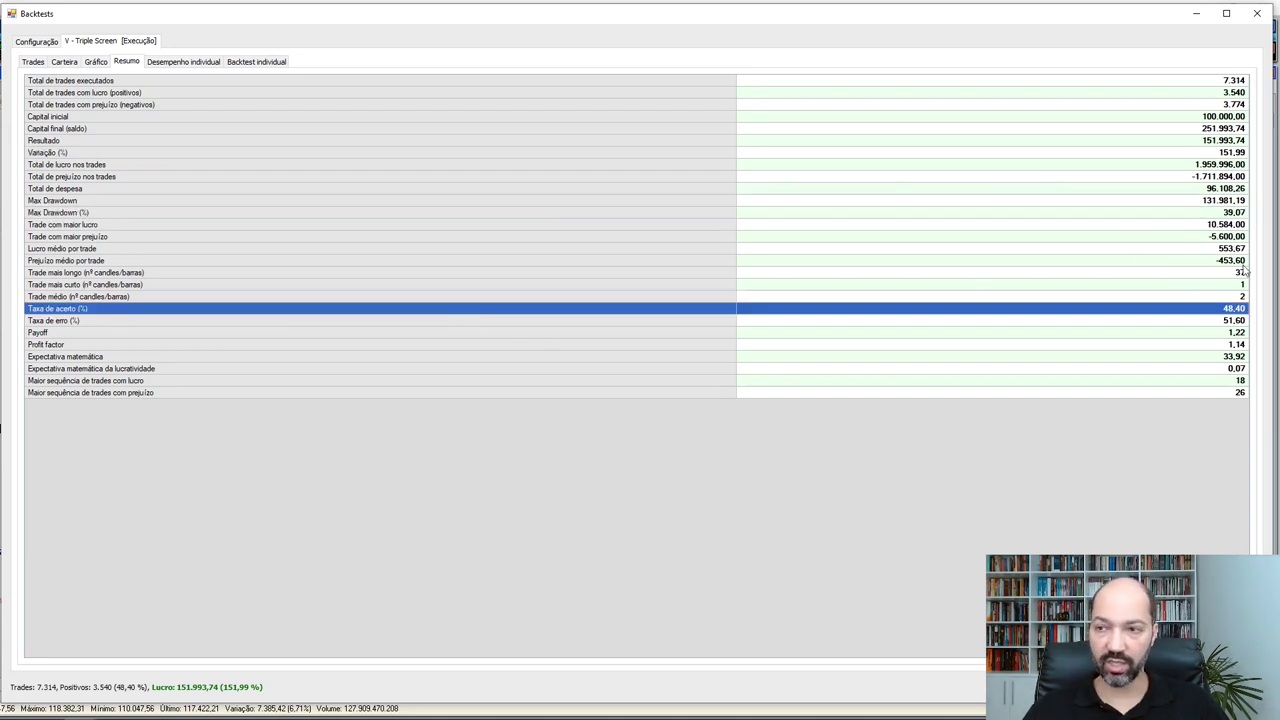
{"action": "left_click", "coordinate": [64, 334]}
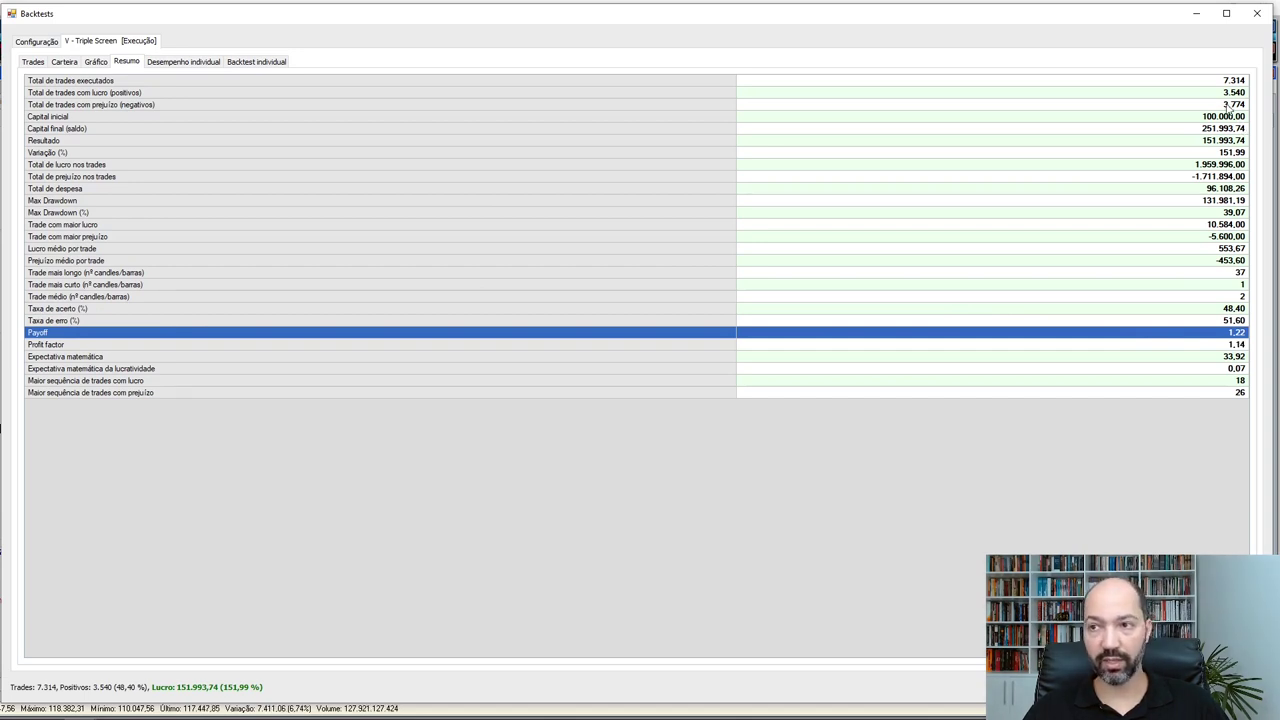
{"action": "left_click", "coordinate": [1205, 83]}
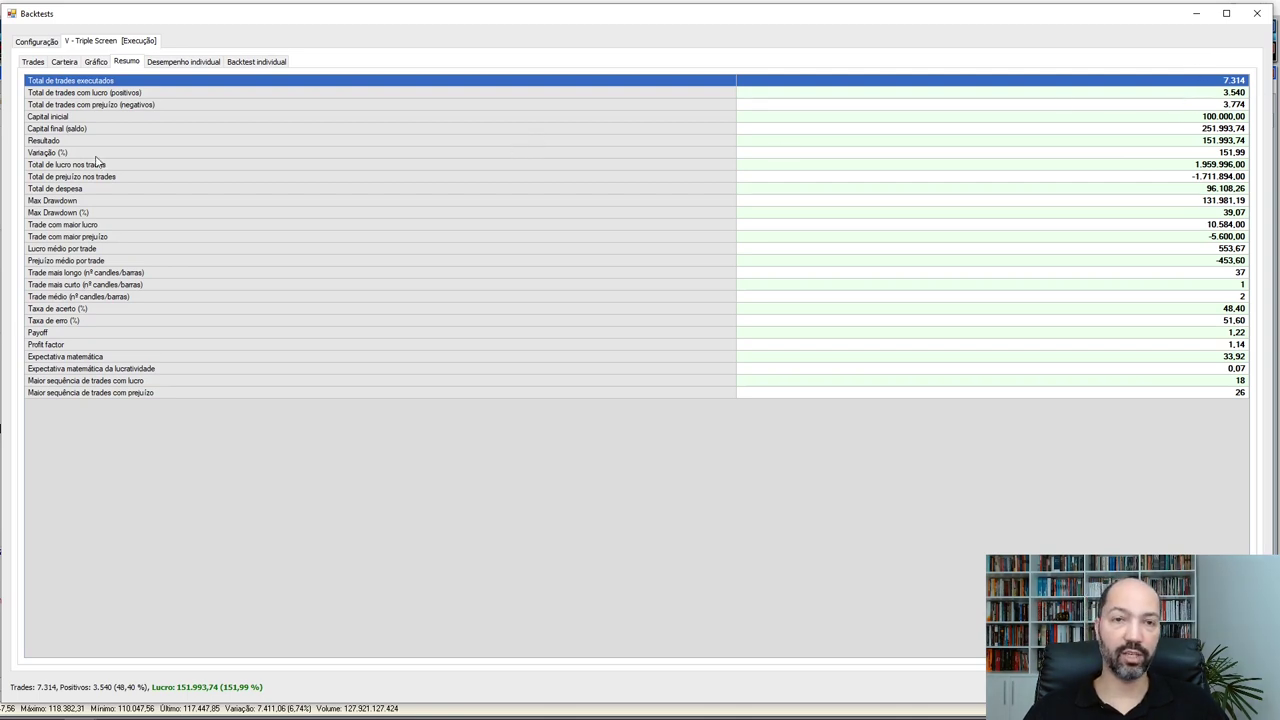
{"action": "left_click", "coordinate": [95, 62]}
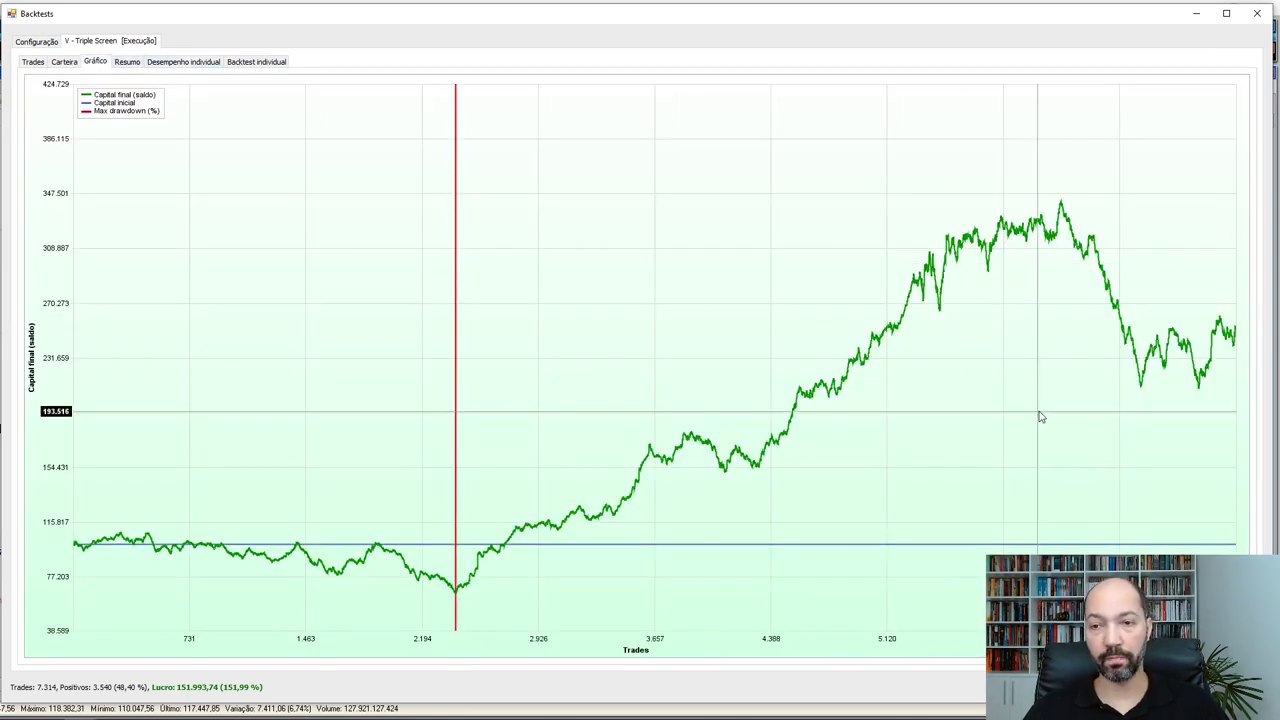